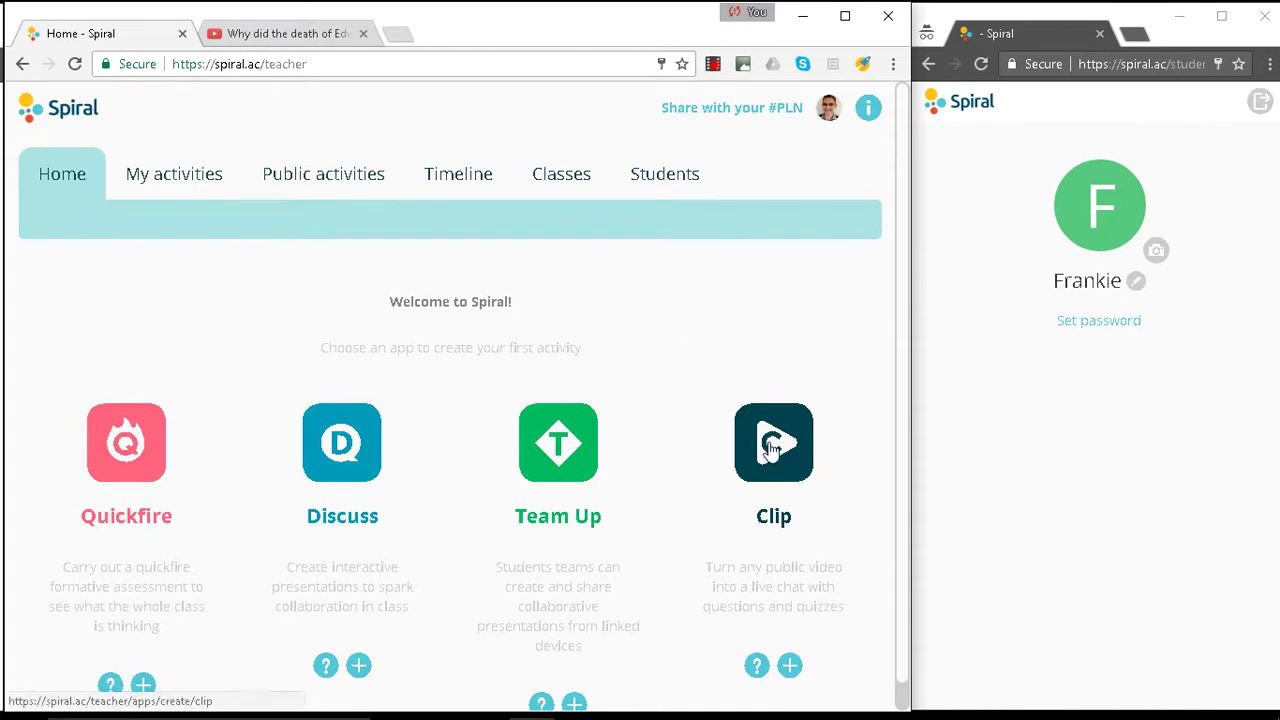
Create a Clip activity with the open YouTube video's title, "Why did the death of Edward the Confessor cause a succession crisis?".
left_click(770, 450)
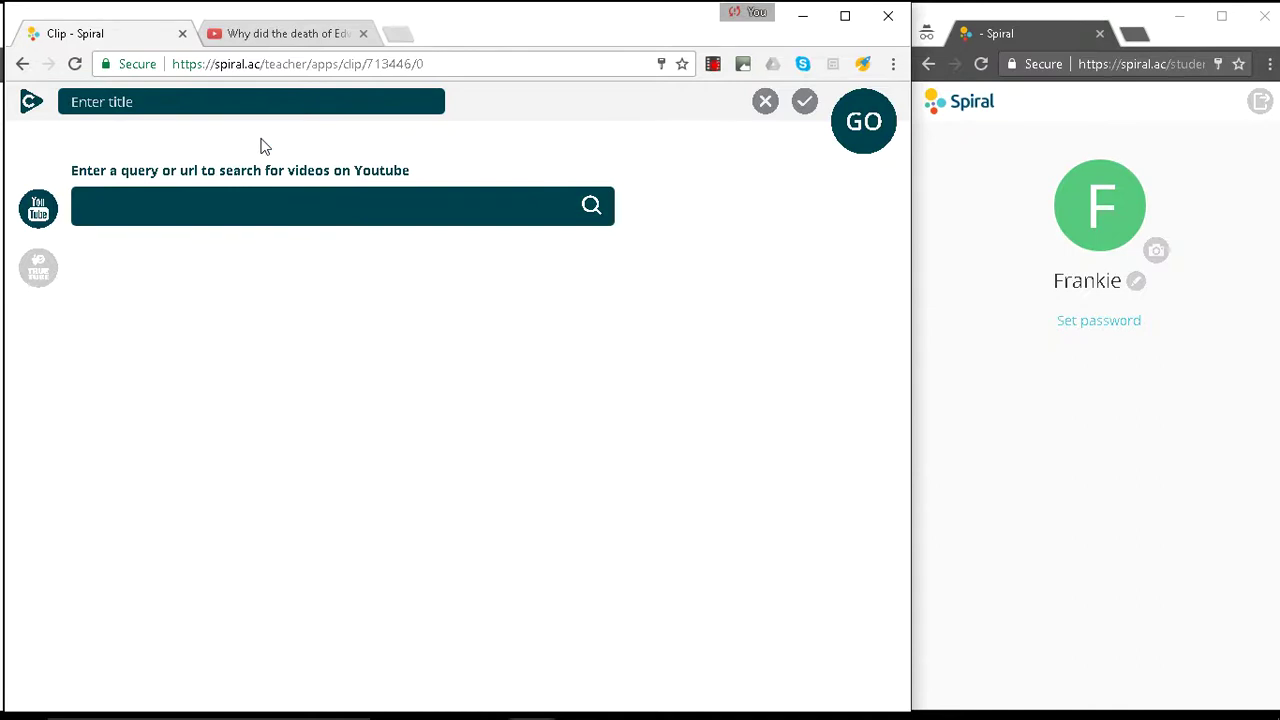
left_click(286, 38)
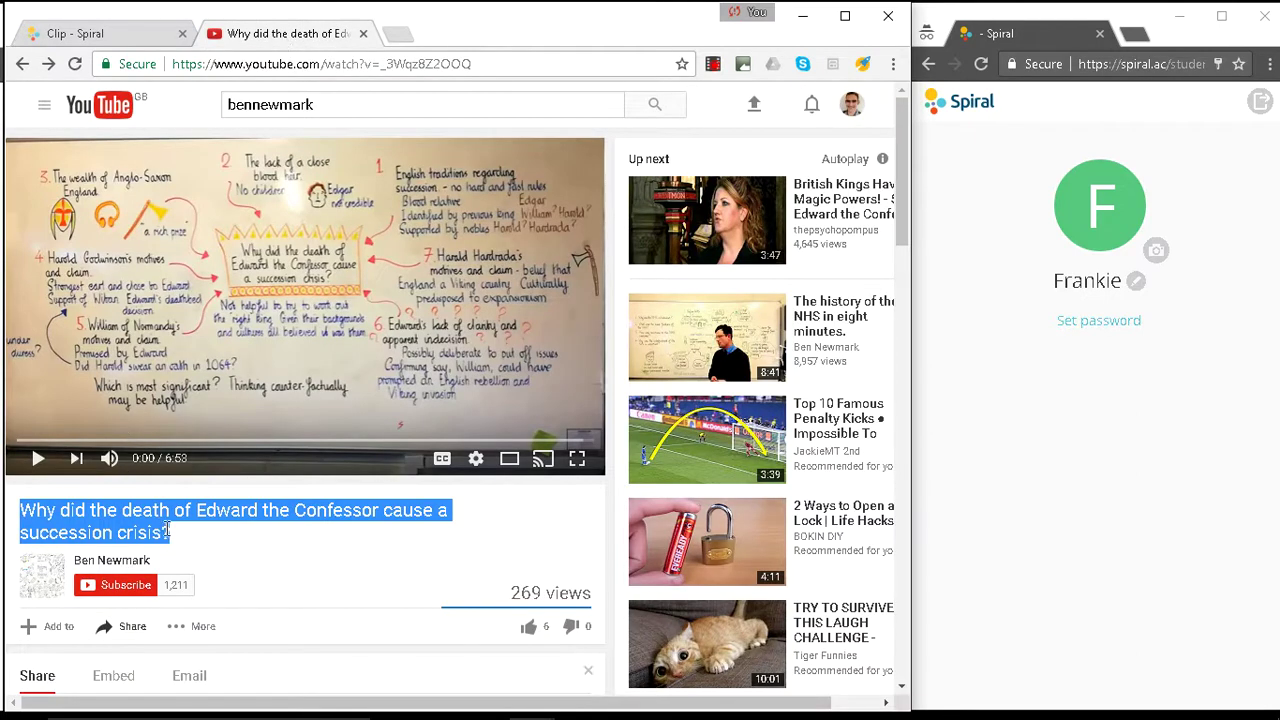
left_click_drag(170, 532, 20, 510)
key("ctrl+c")
left_click(100, 40)
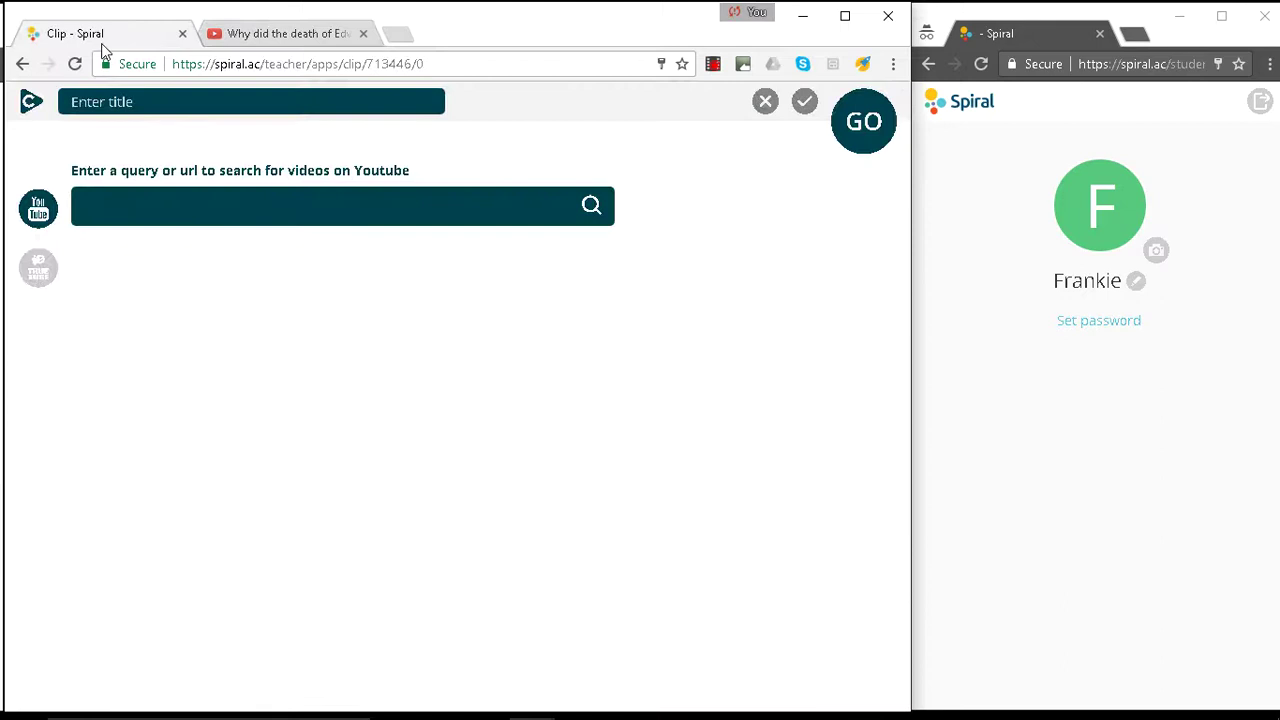
left_click(131, 102)
key("ctrl+v")
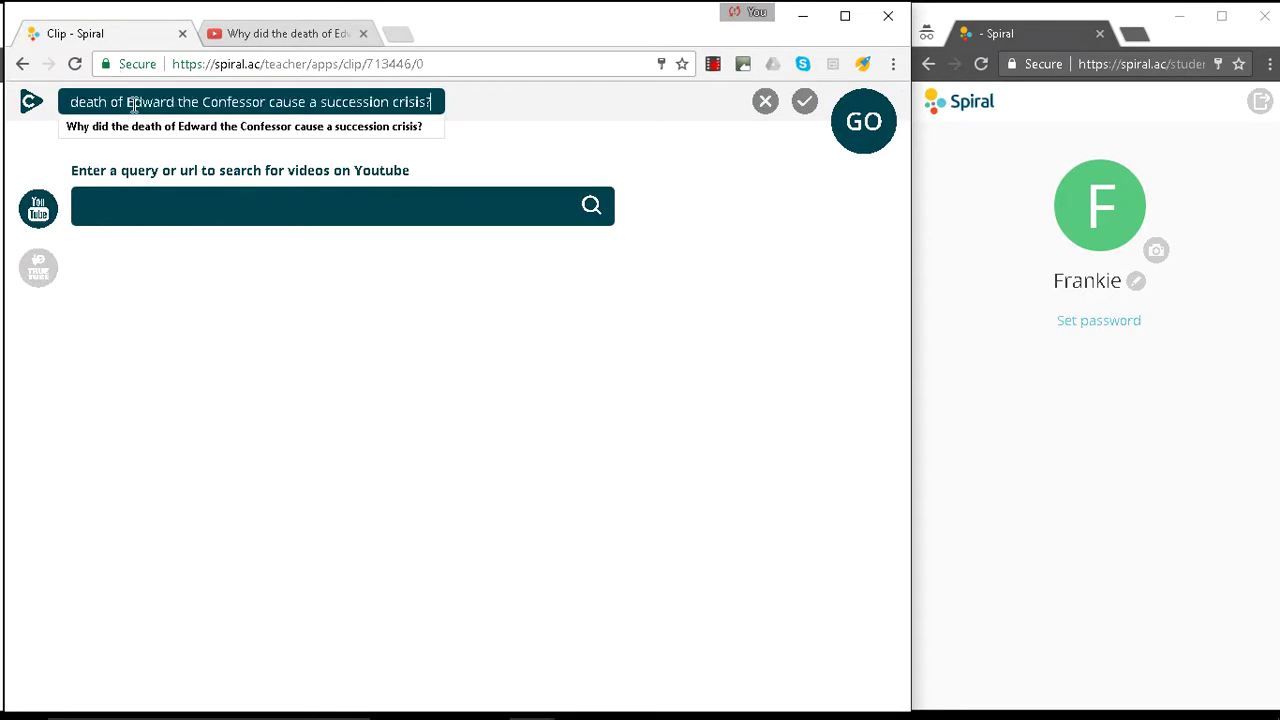
Search YouTube for the copied video title and use the whiteboard lecture matching the open YouTube page as the clip.
left_click(137, 206)
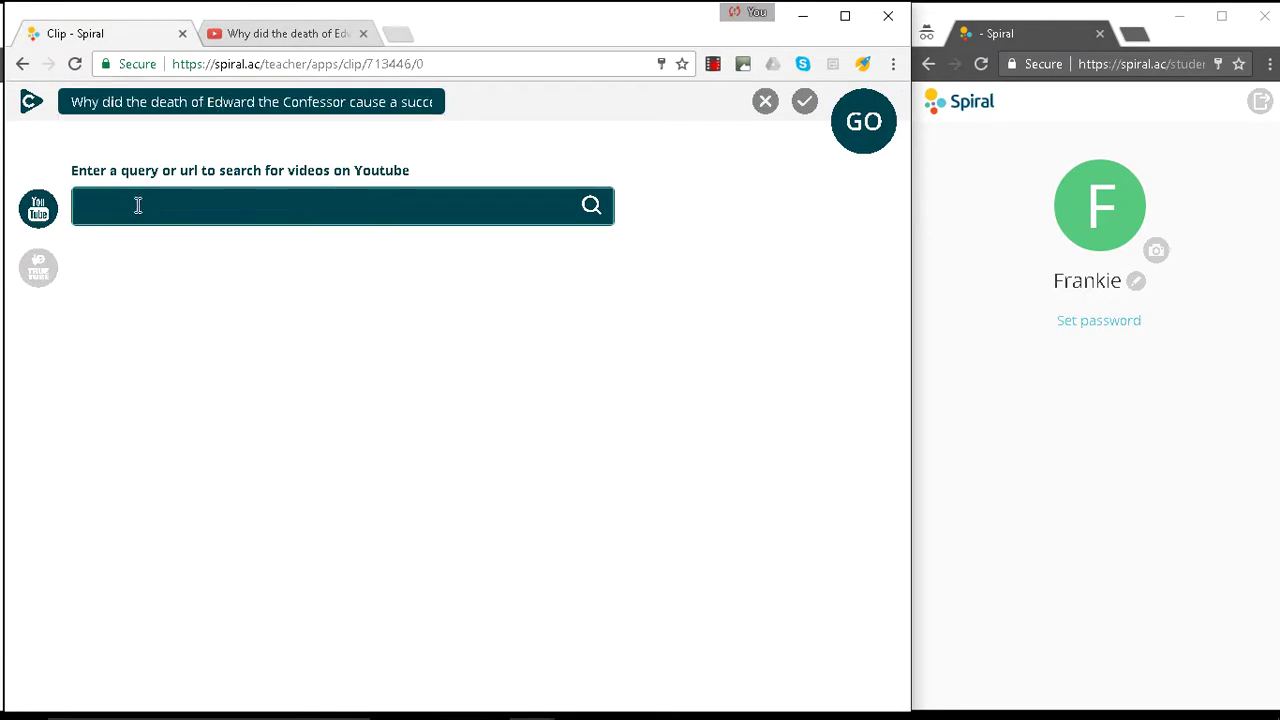
key("ctrl+v")
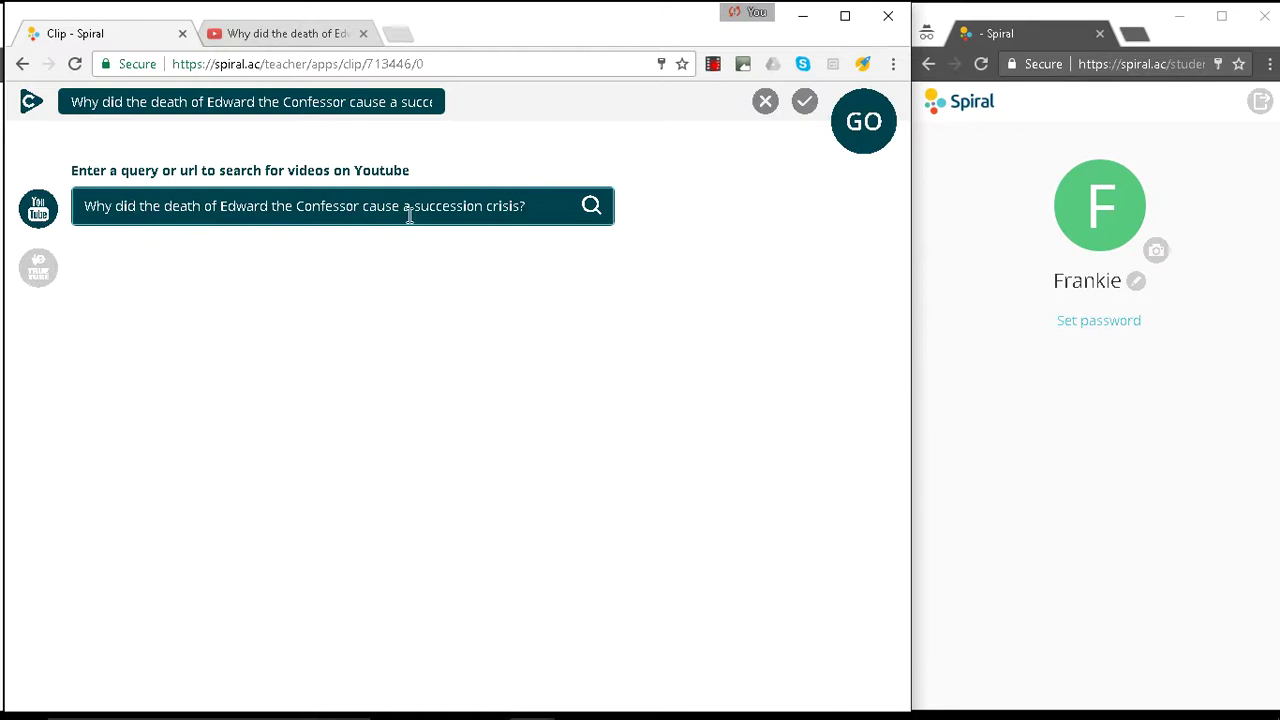
left_click(591, 206)
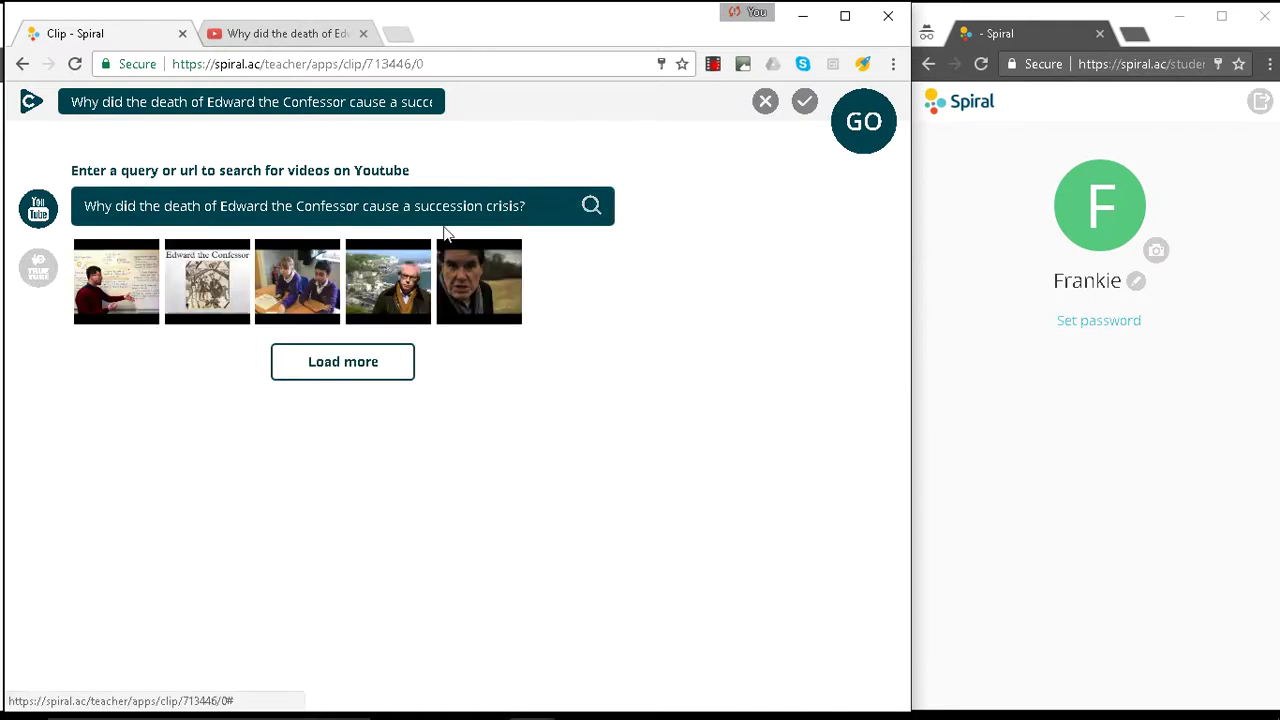
left_click(115, 284)
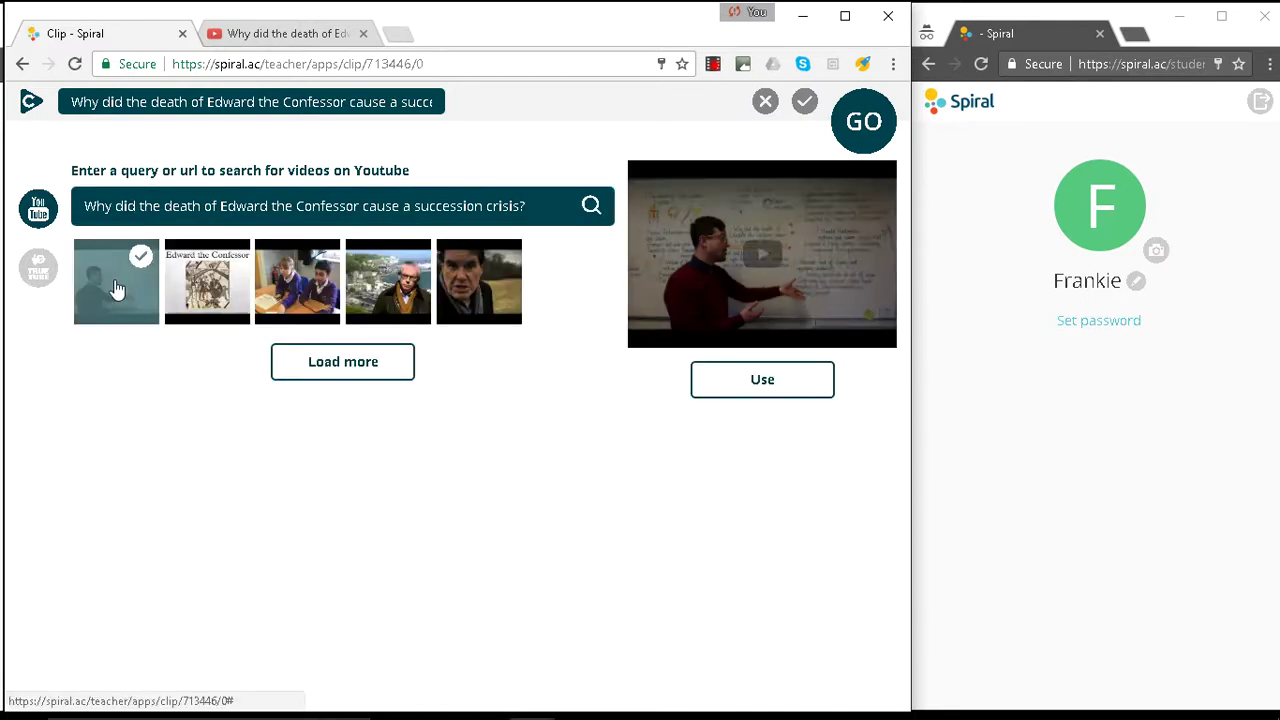
left_click(298, 32)
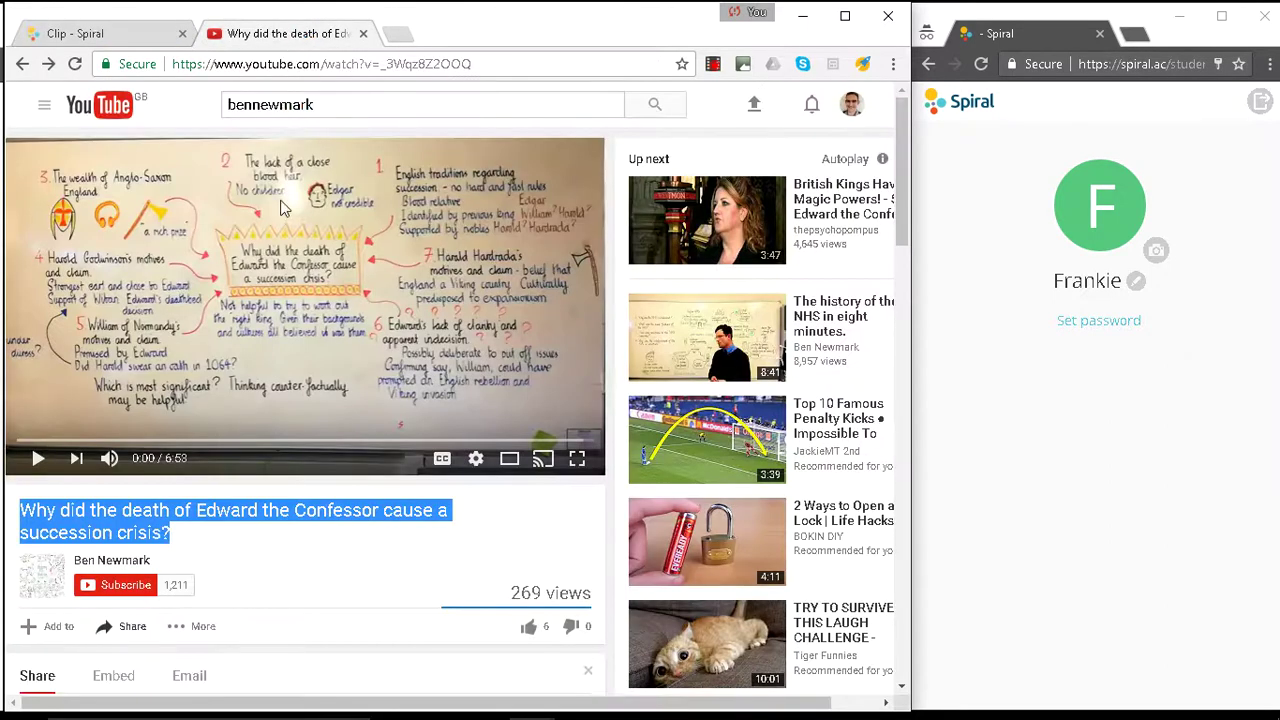
left_click(116, 34)
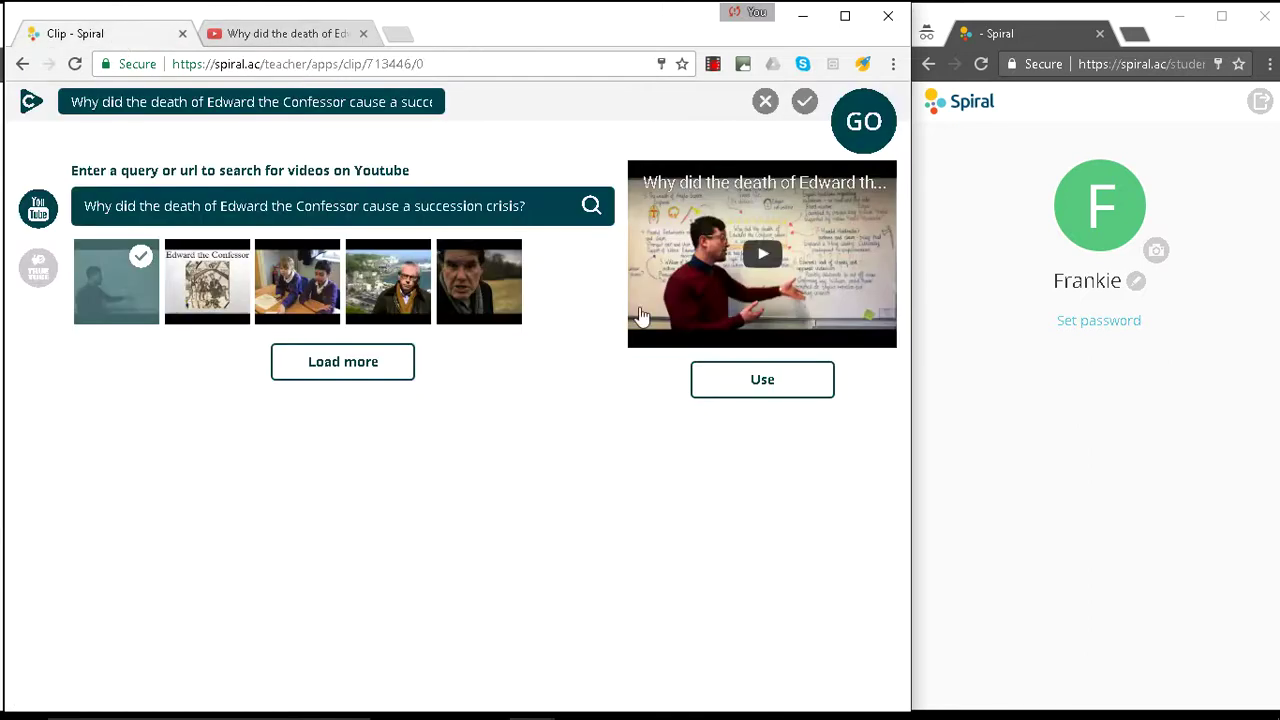
left_click(772, 378)
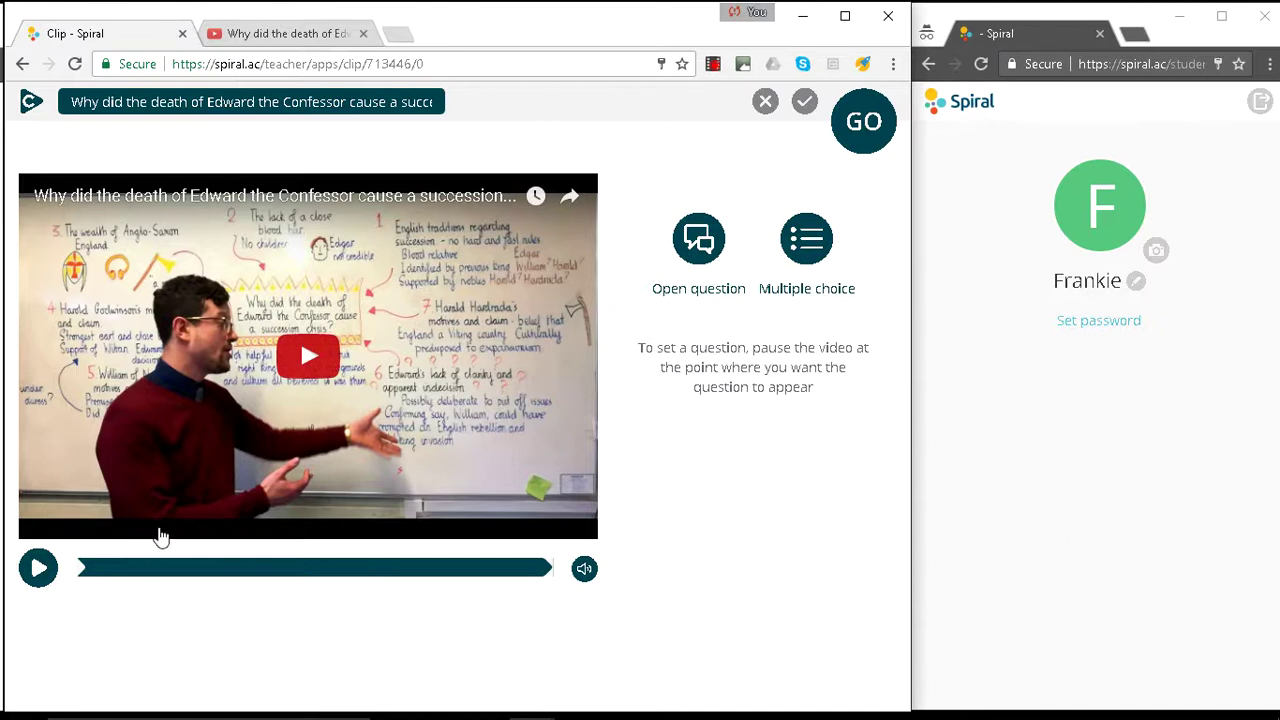
Add a multiple-choice question early in the video: "Which factor is the most important regarding the English tradition for succession in 1066".
left_click(124, 575)
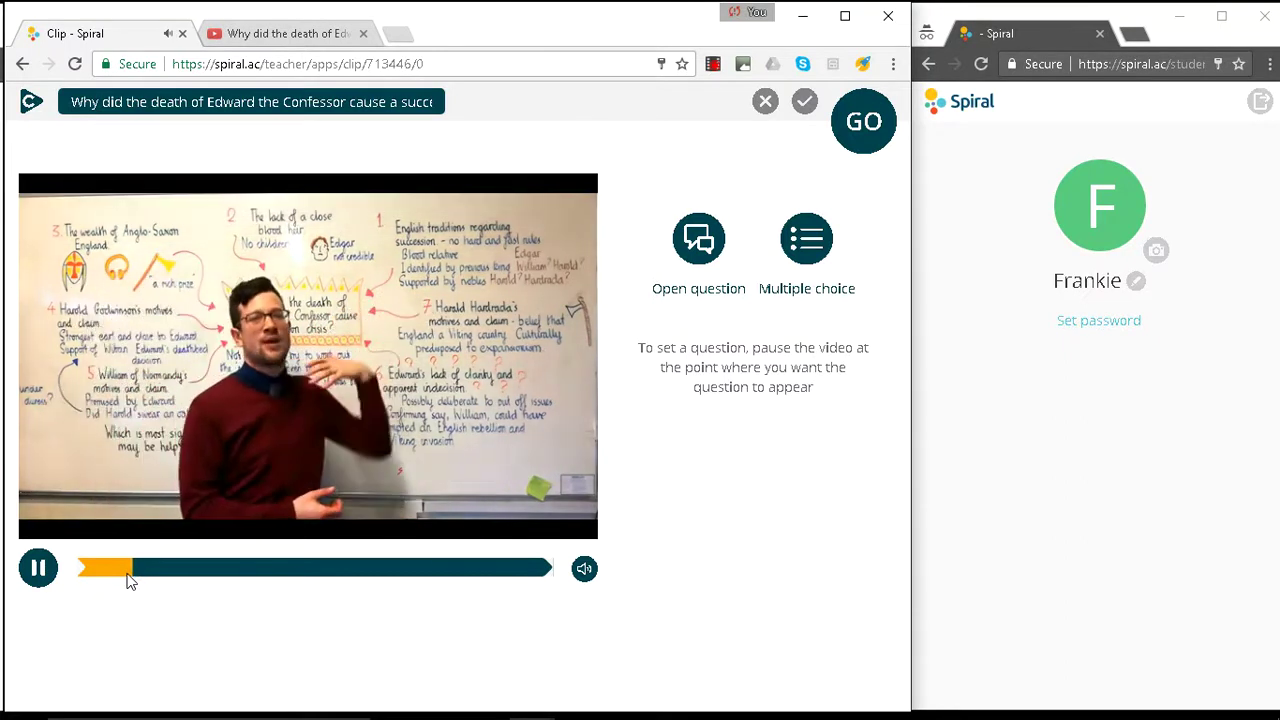
left_click(123, 575)
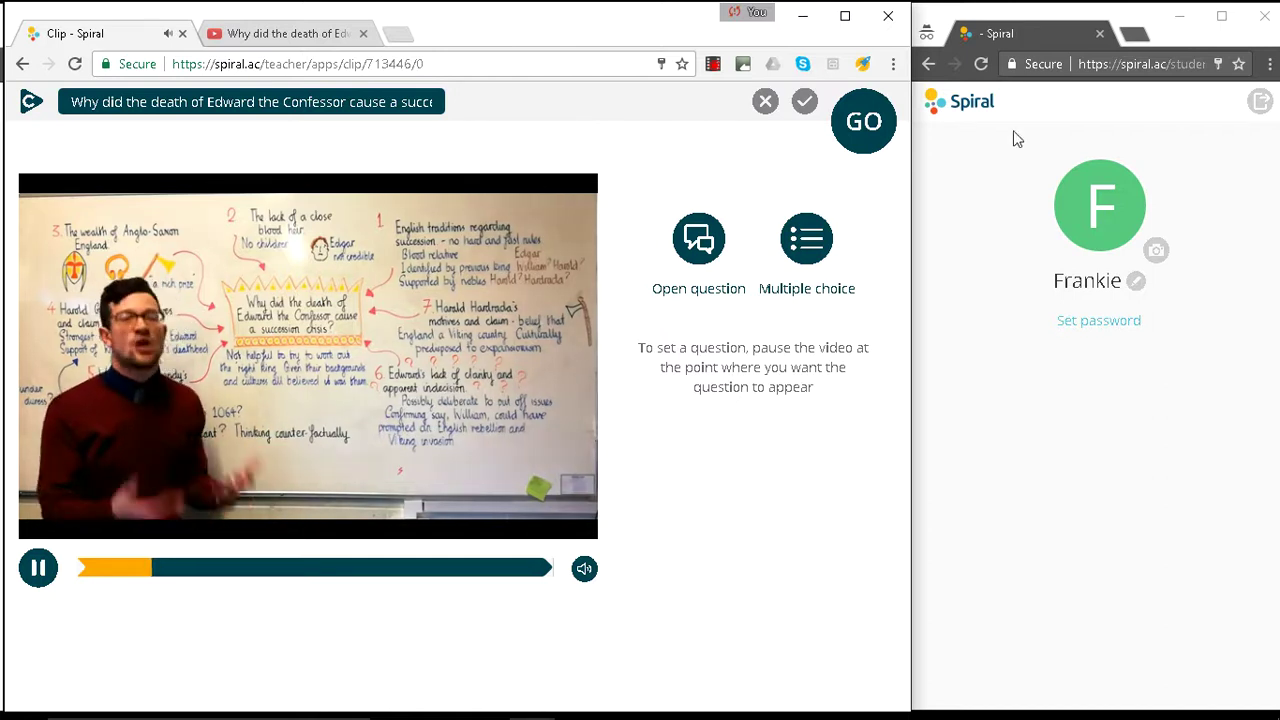
left_click(806, 240)
left_click(752, 262)
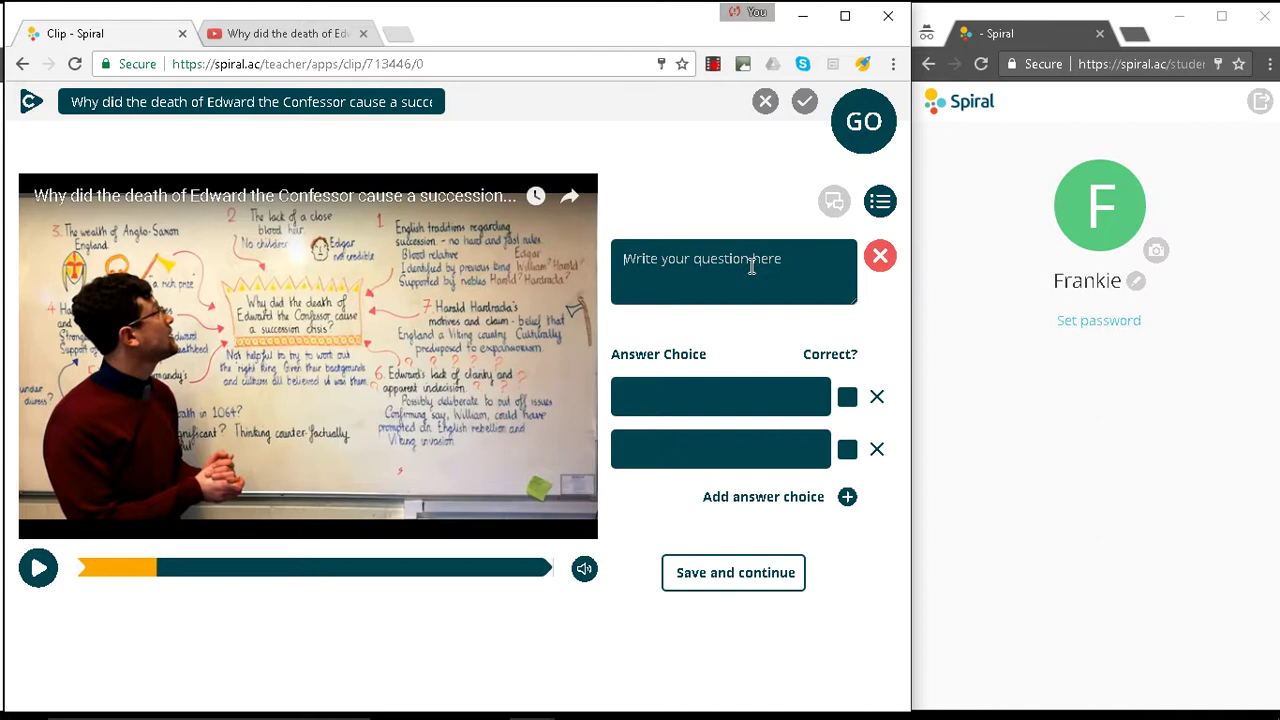
type("Which factor is the most important")
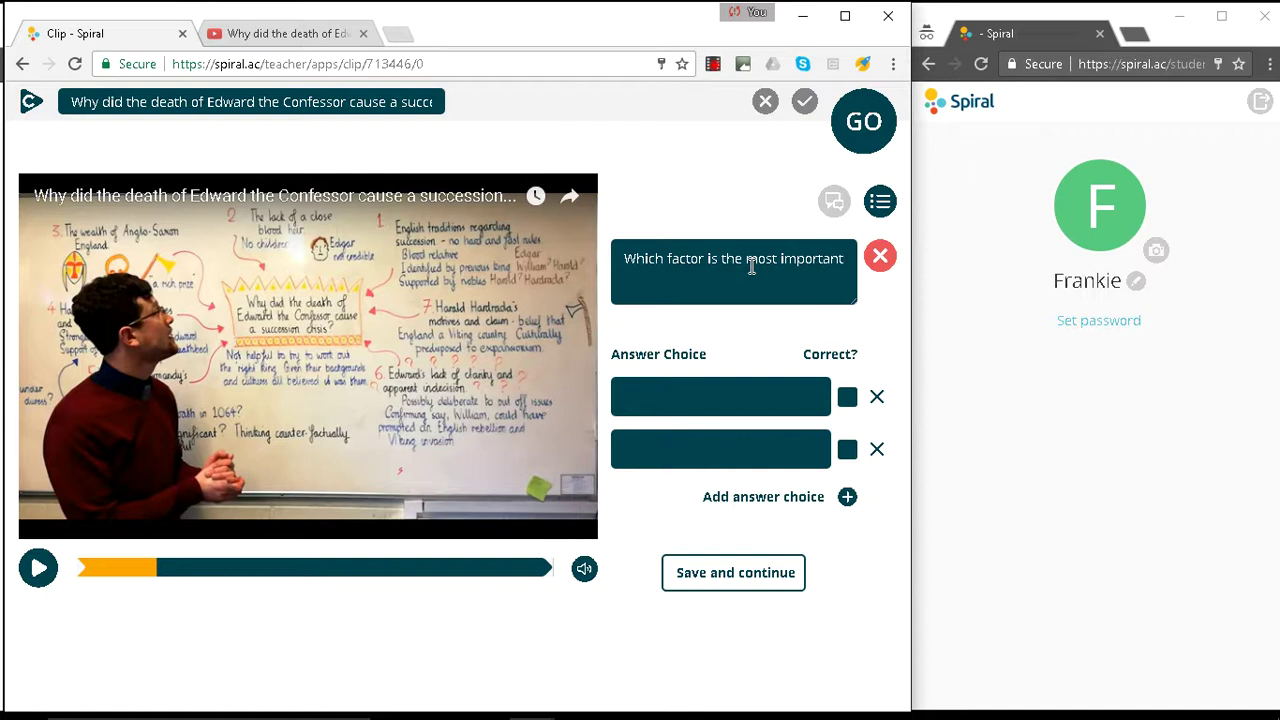
type(" regard")
type("ing ")
type("the English traditi")
type("on ")
type("for ")
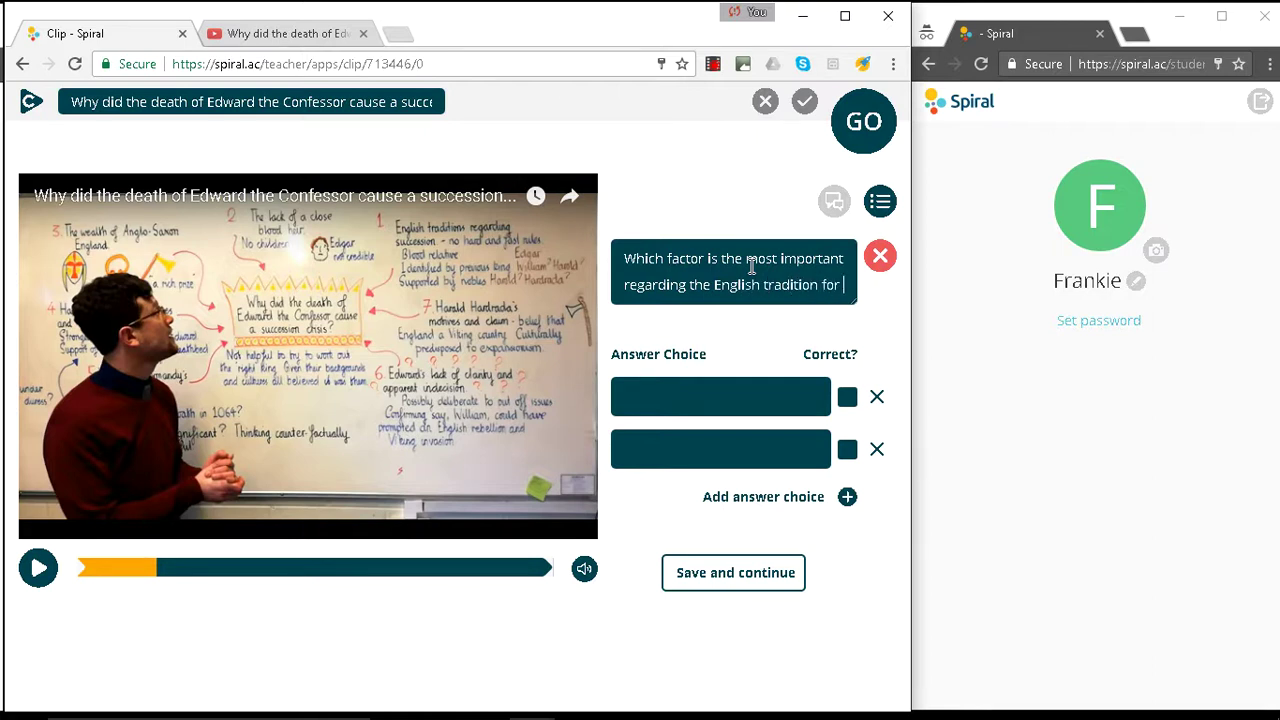
type("succesion ")
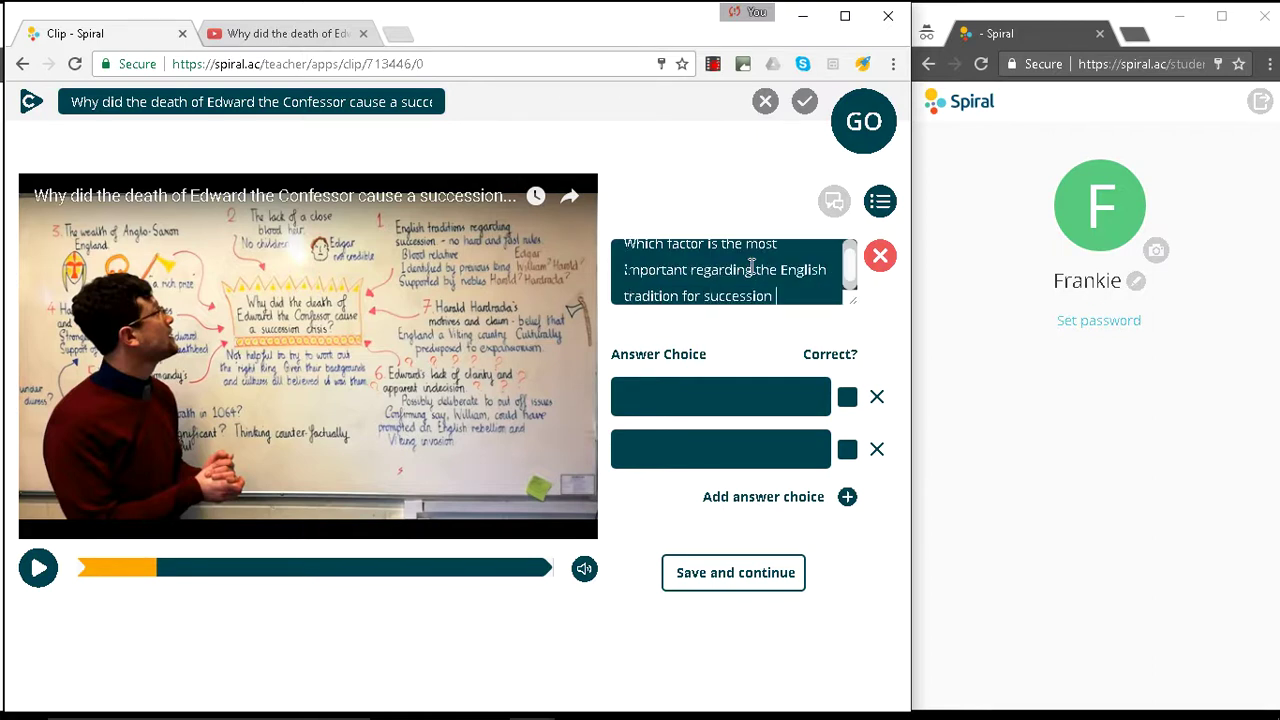
type("in 1066")
Enter the answers "Blood relative", "Identified by the King" and "Supported by the nobles", mark the last one correct and save the question.
type("Blood ")
type("relat")
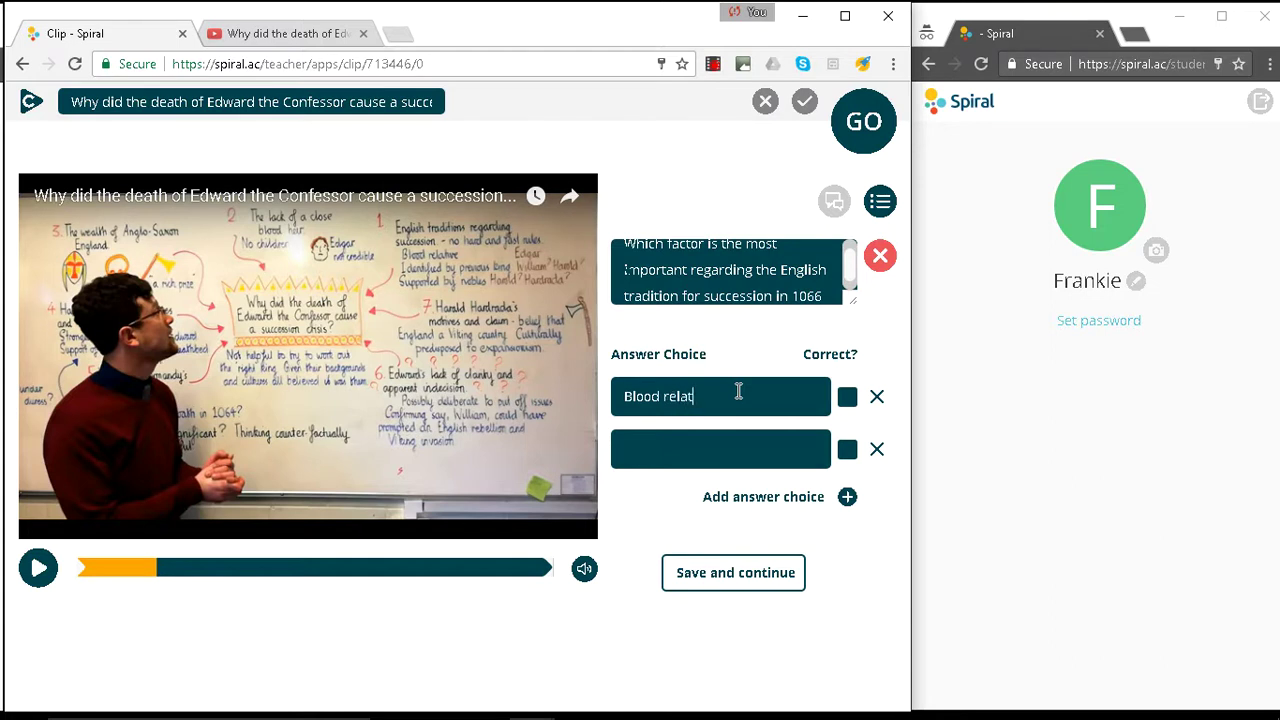
type("ive")
type("Iden")
type("tified by the ")
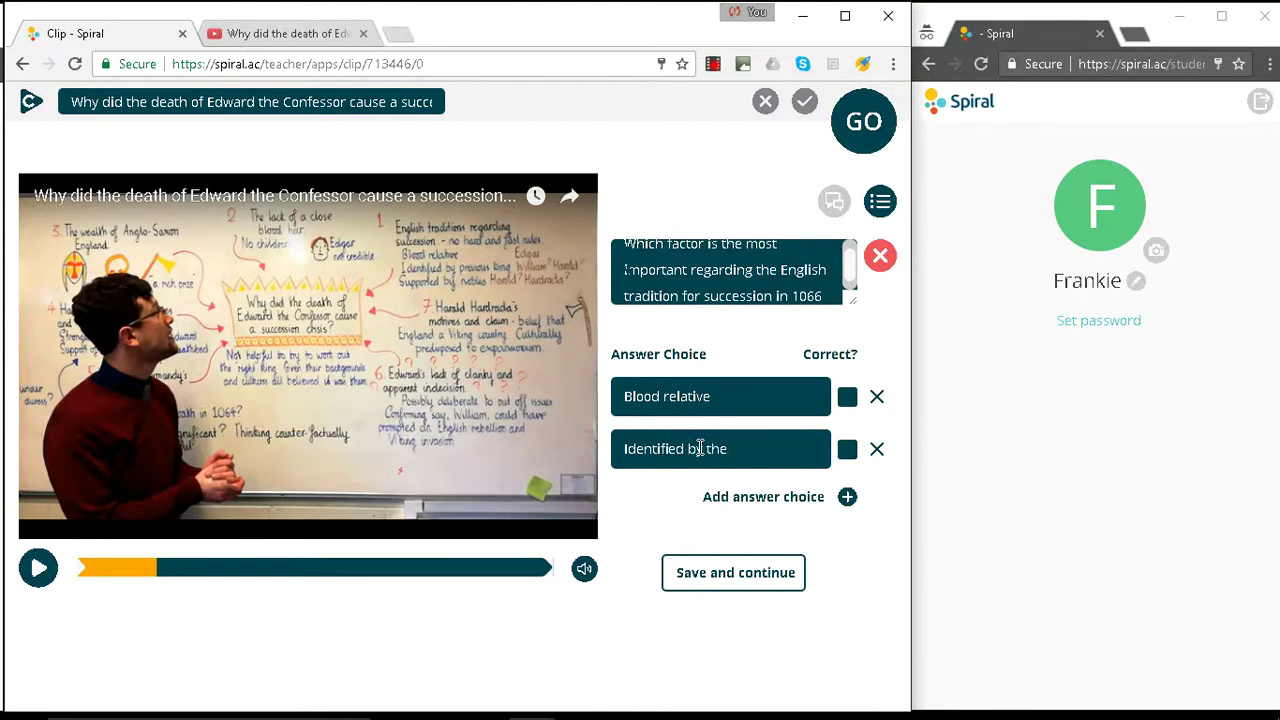
type("King")
left_click(748, 497)
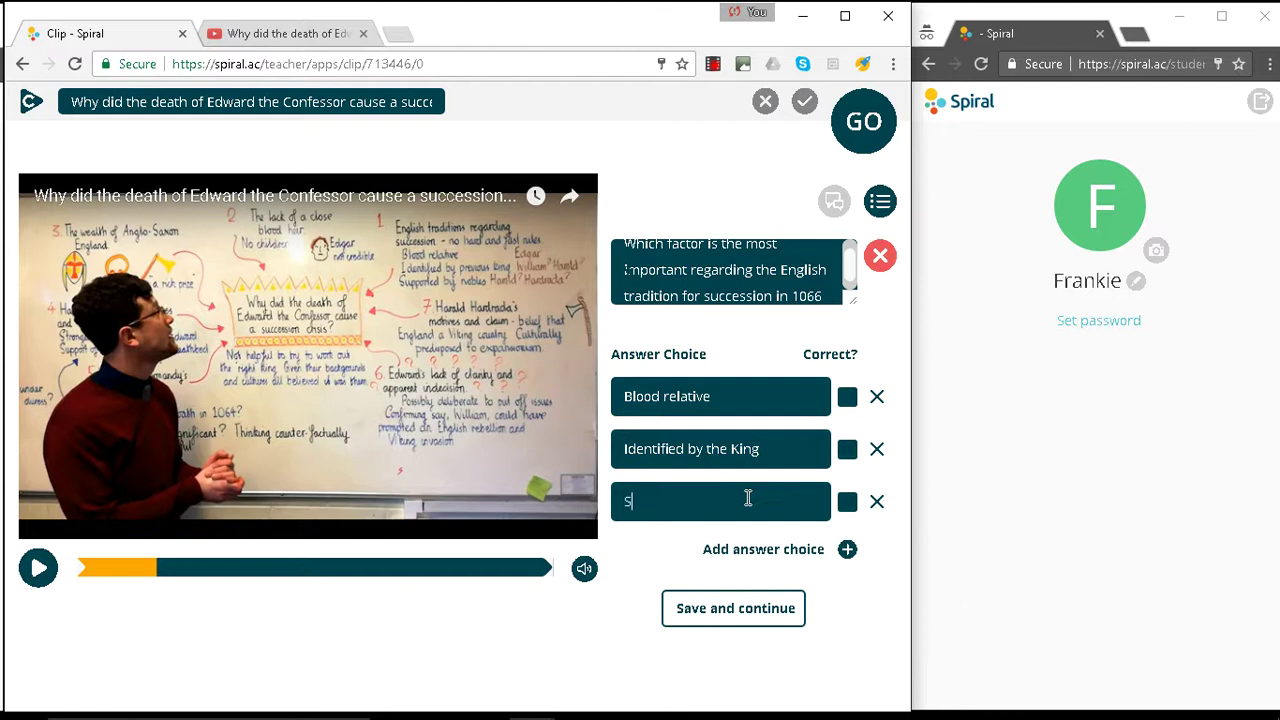
type("Supported by the nobles")
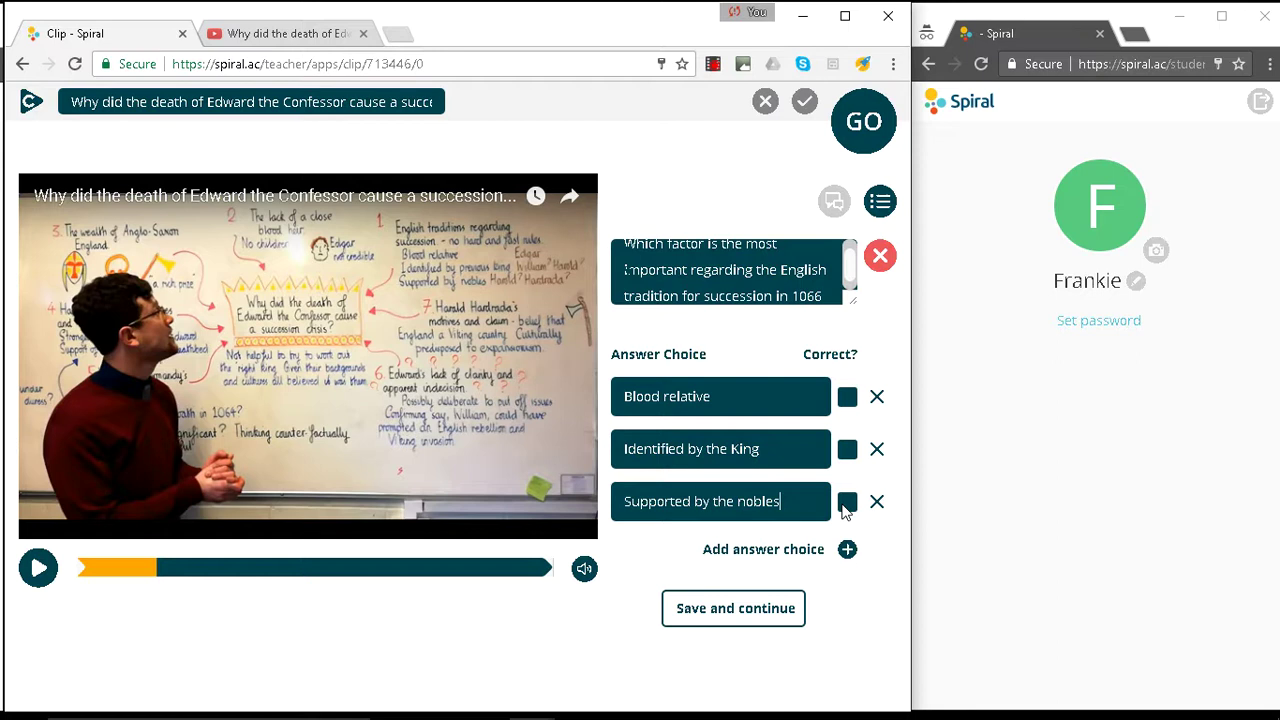
left_click(843, 505)
left_click(748, 617)
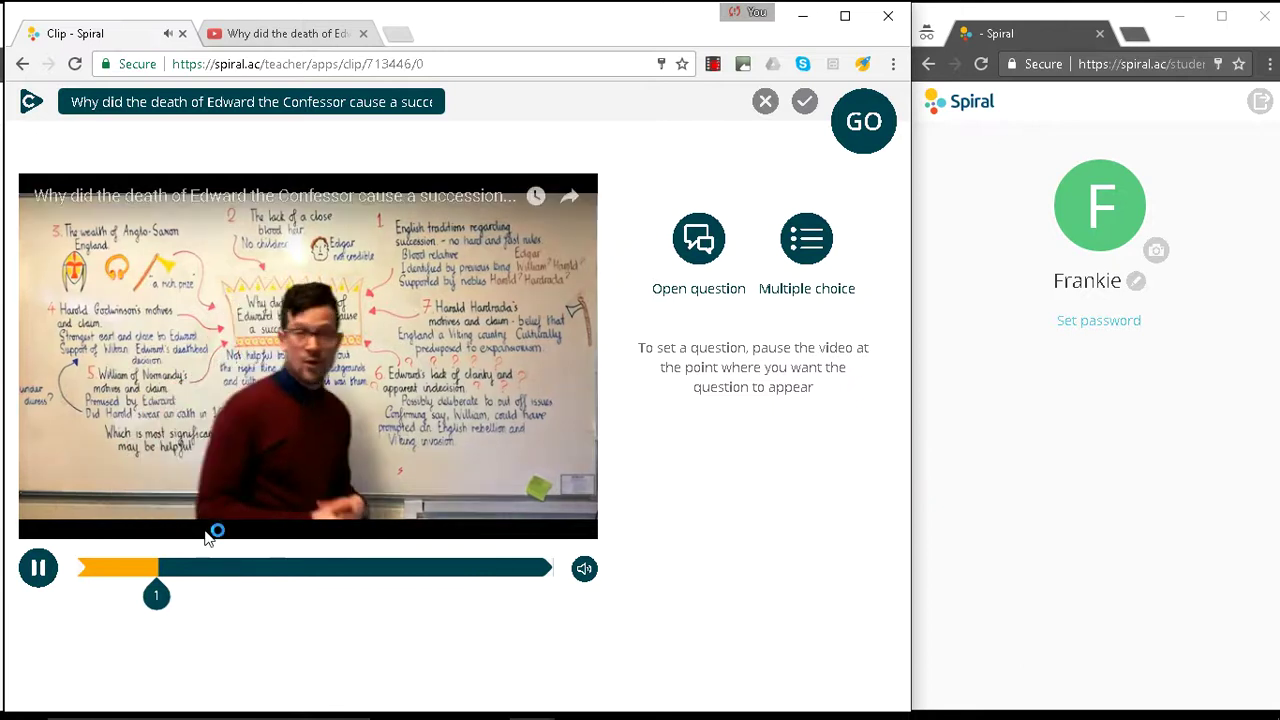
Launch the activity, join it from the student window, and start playing the video for the class.
left_click(40, 570)
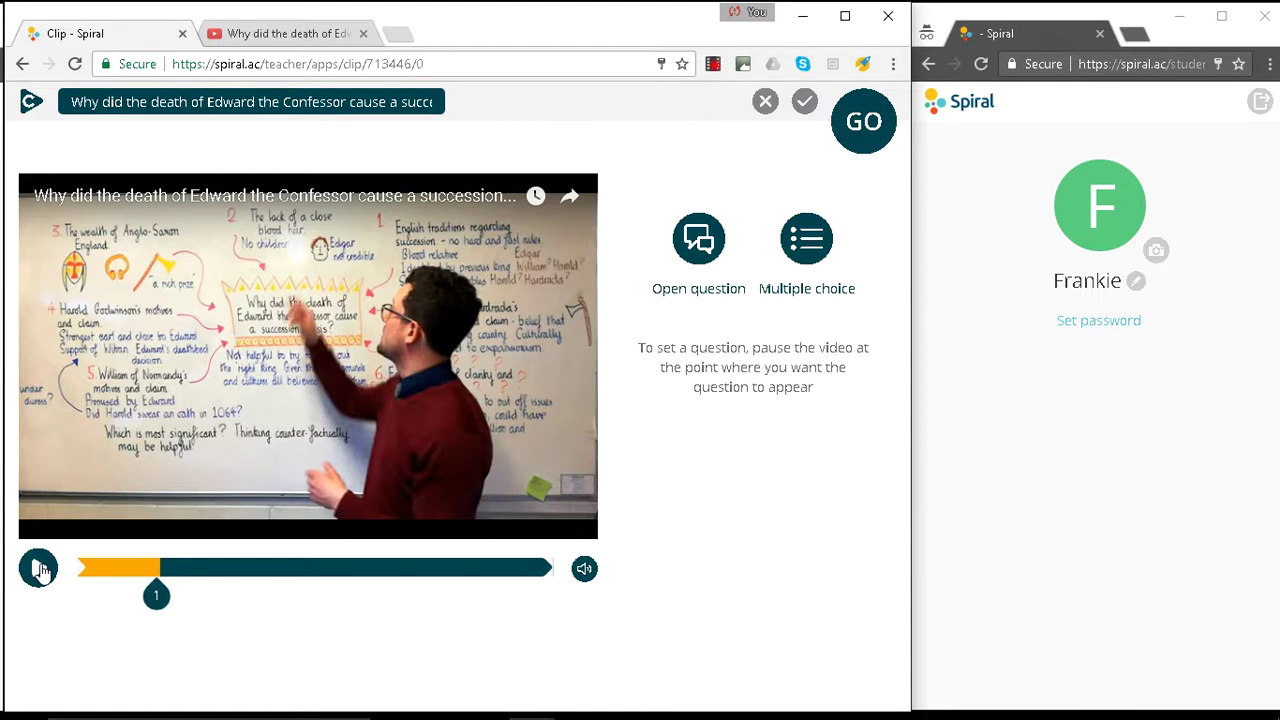
left_click(855, 131)
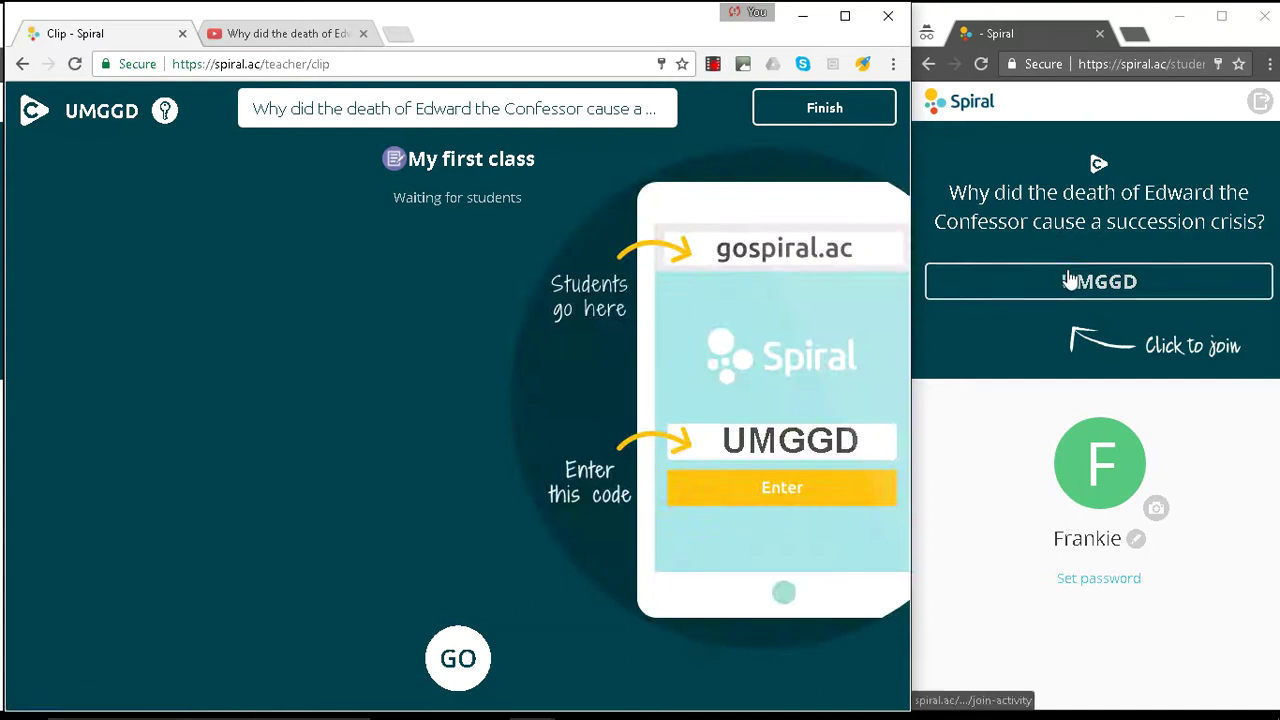
left_click(1098, 284)
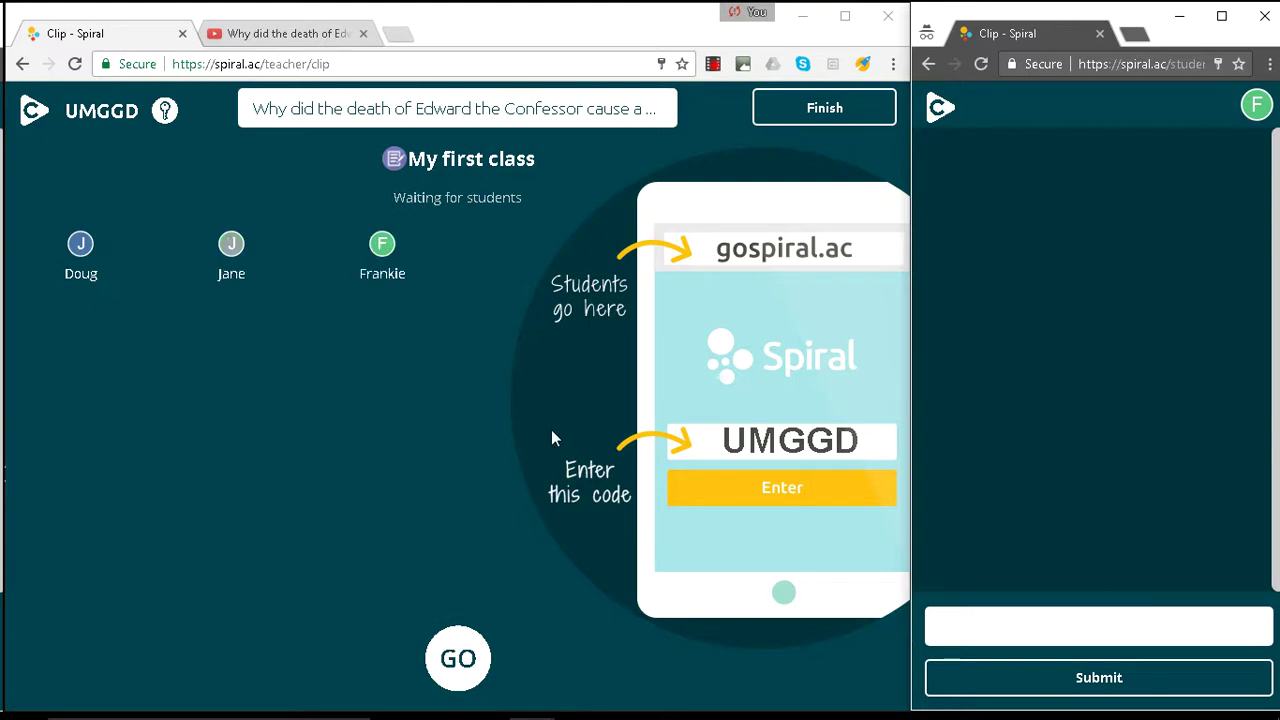
left_click(459, 660)
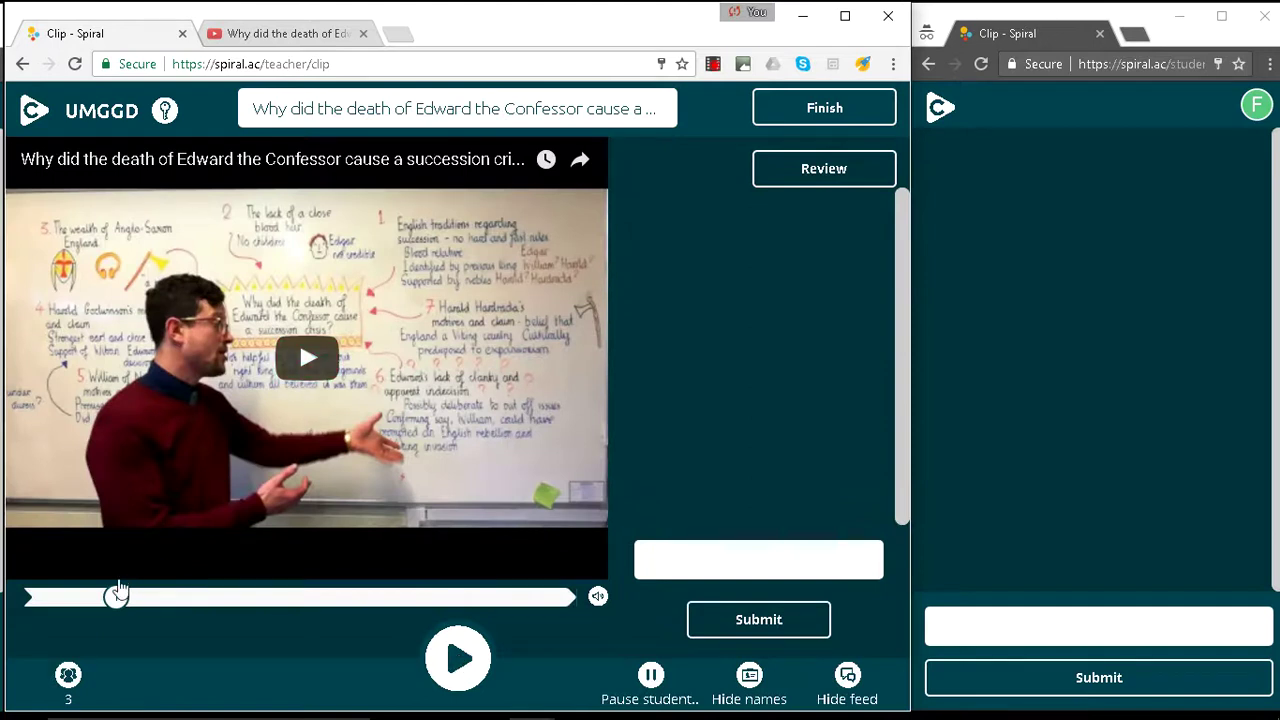
left_click(310, 340)
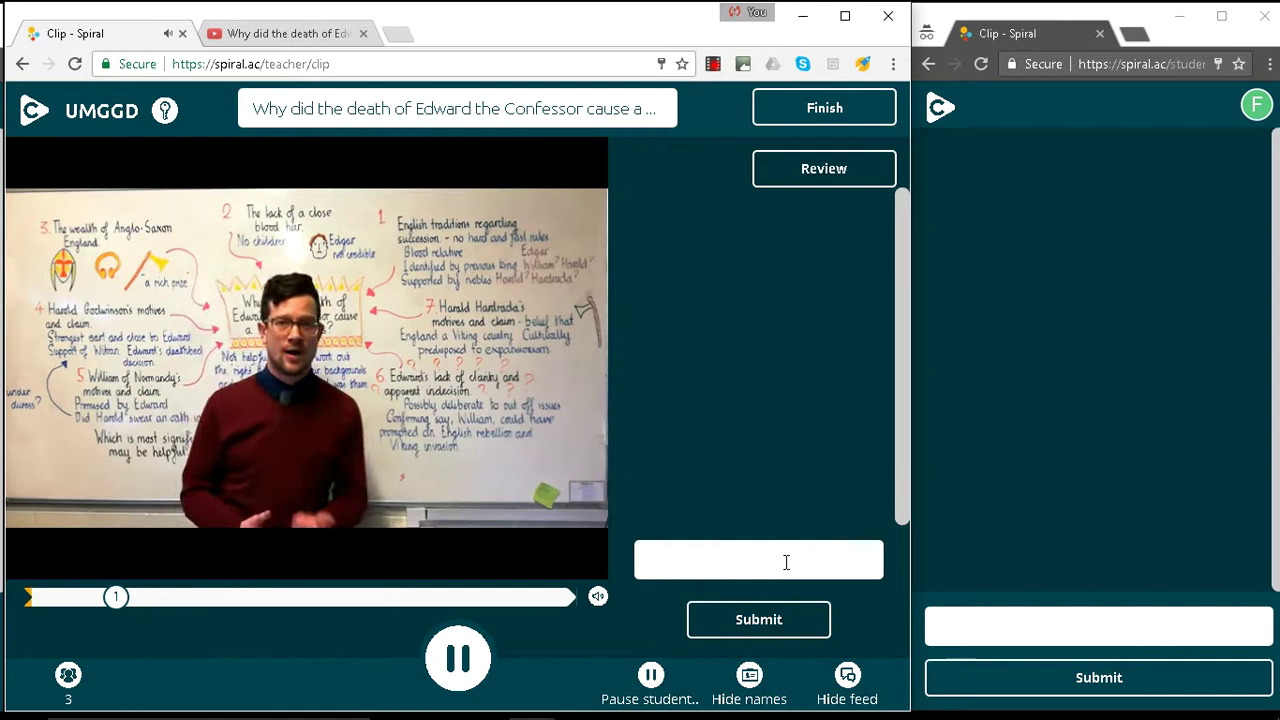
Post the comment "Great - really need to know this" to the live feed from the student window.
left_click(1045, 636)
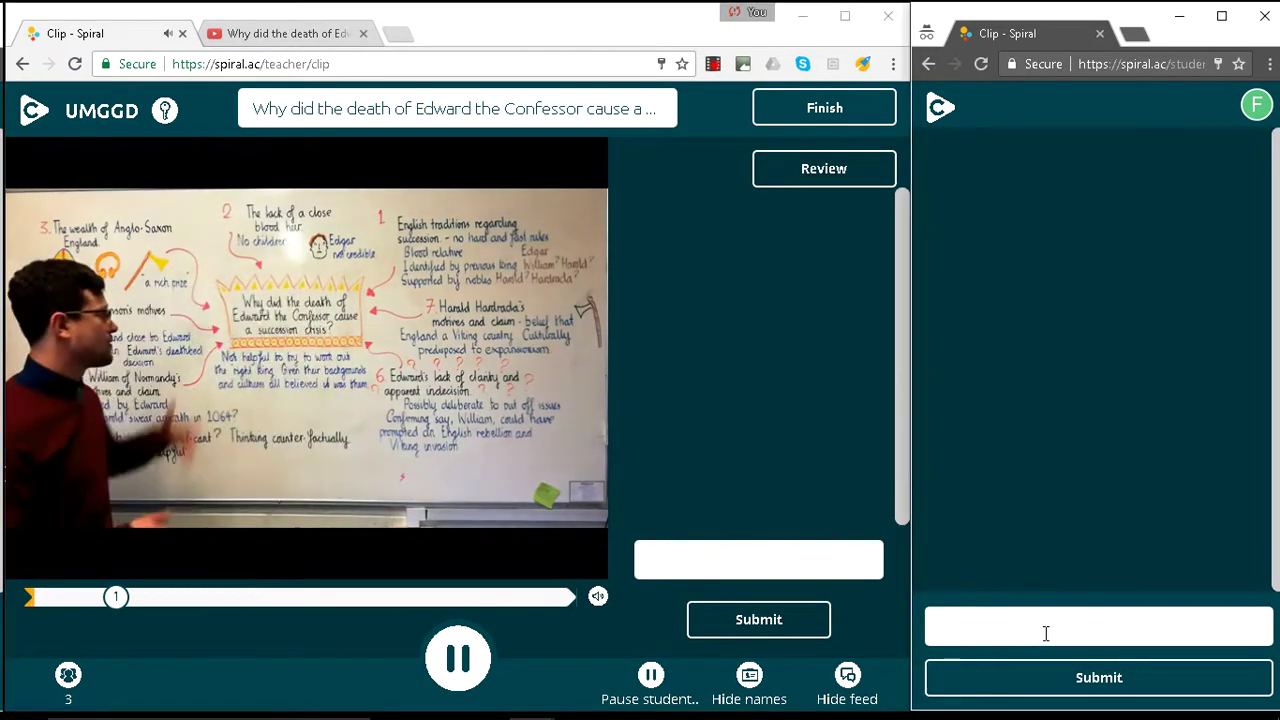
type("Great -")
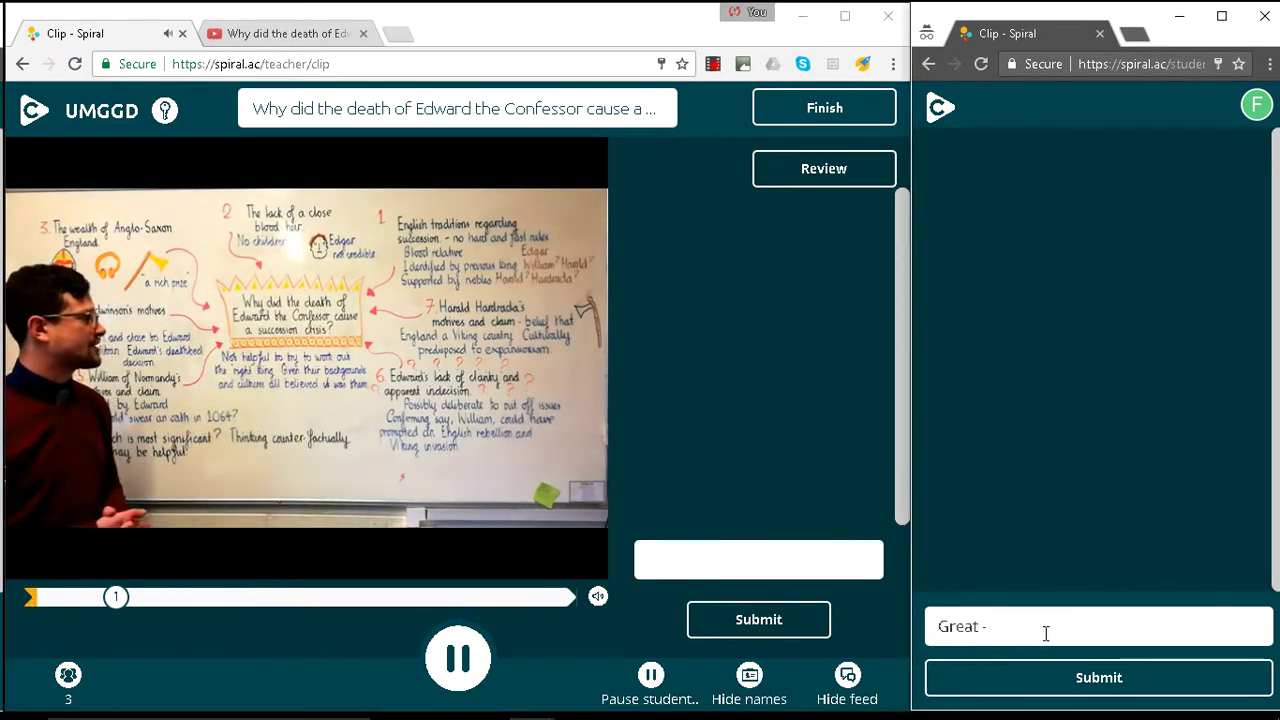
type("really need to")
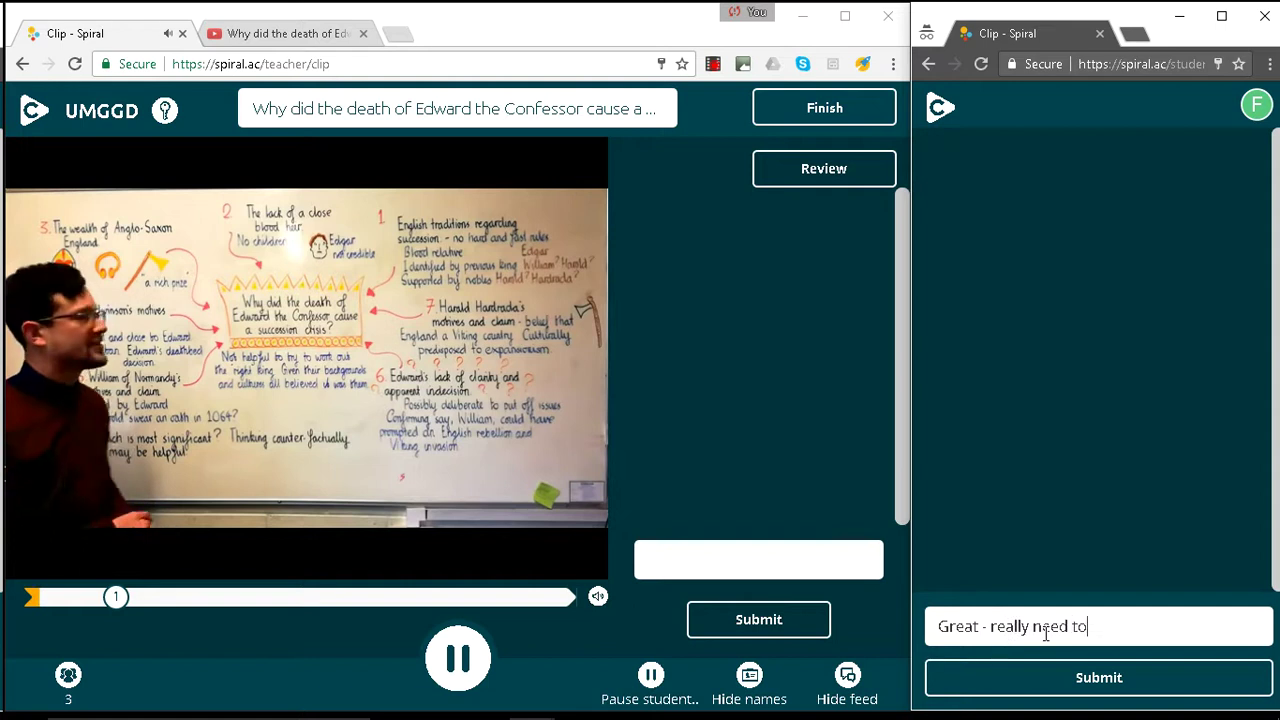
type(" know thi")
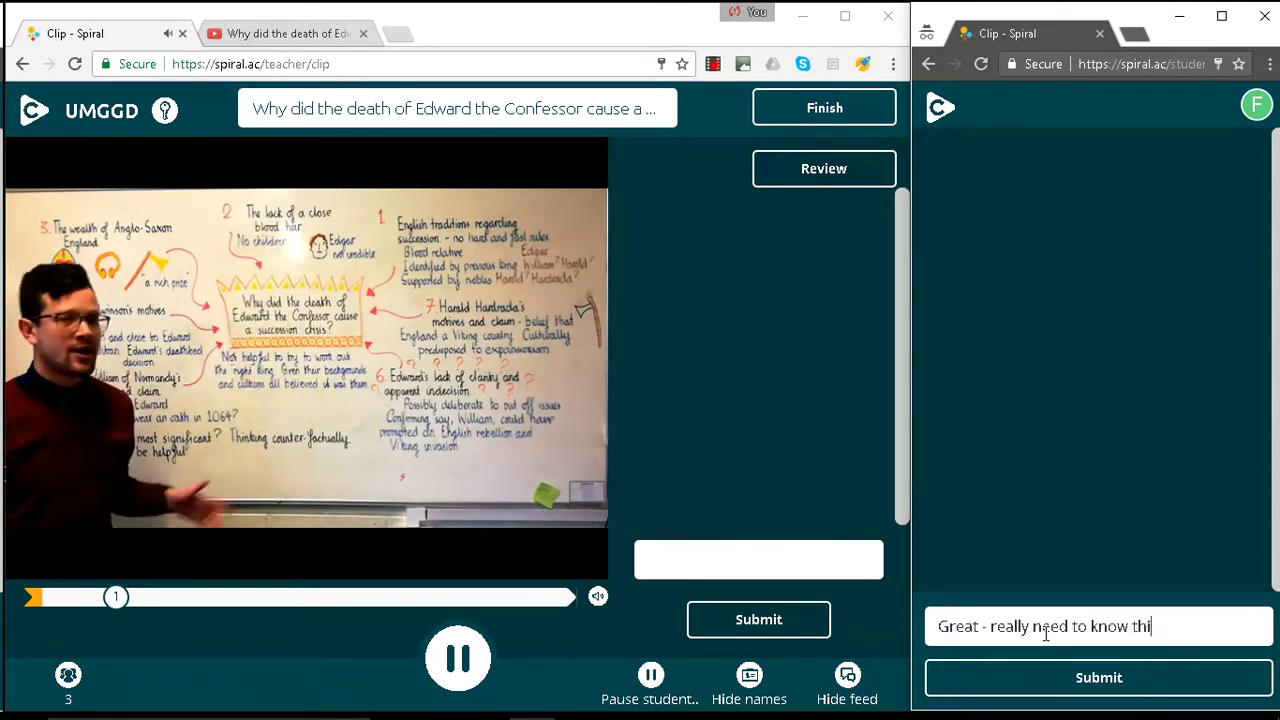
type("s")
left_click(1100, 677)
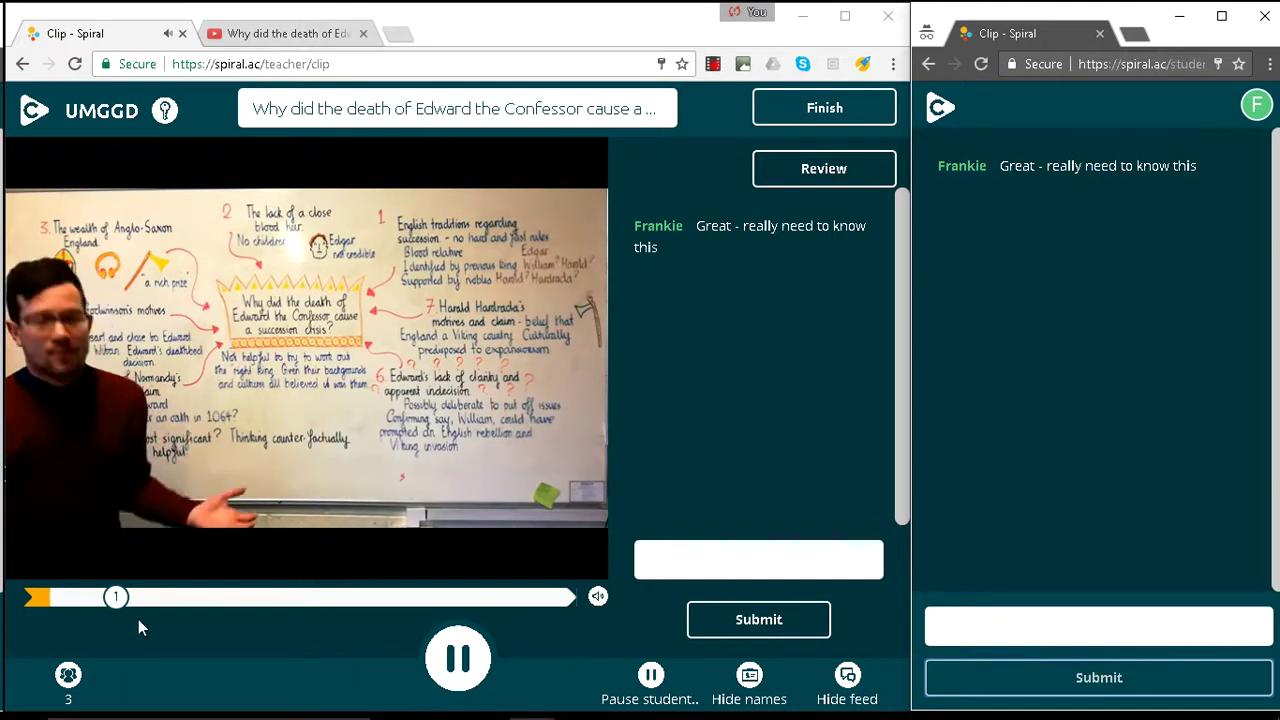
Advance the class video close to question 1 and submit "Supported by the nobles" as the student's answer.
left_click(95, 604)
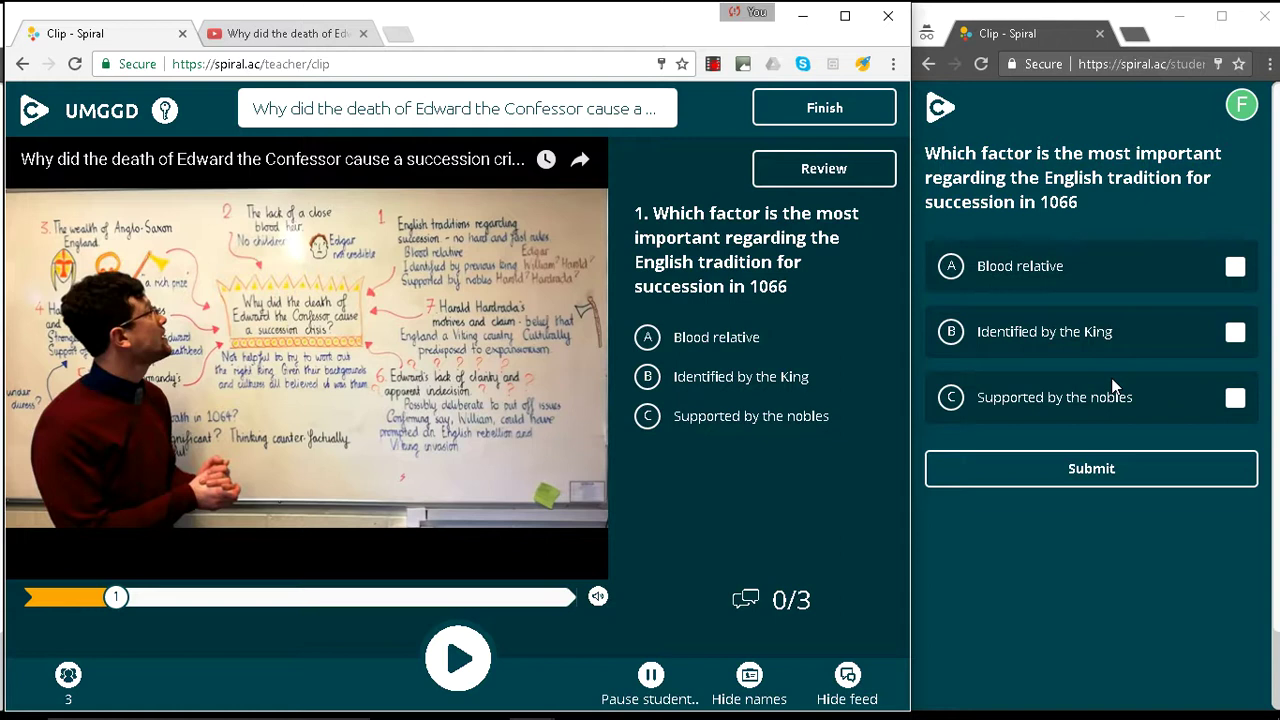
left_click(1235, 398)
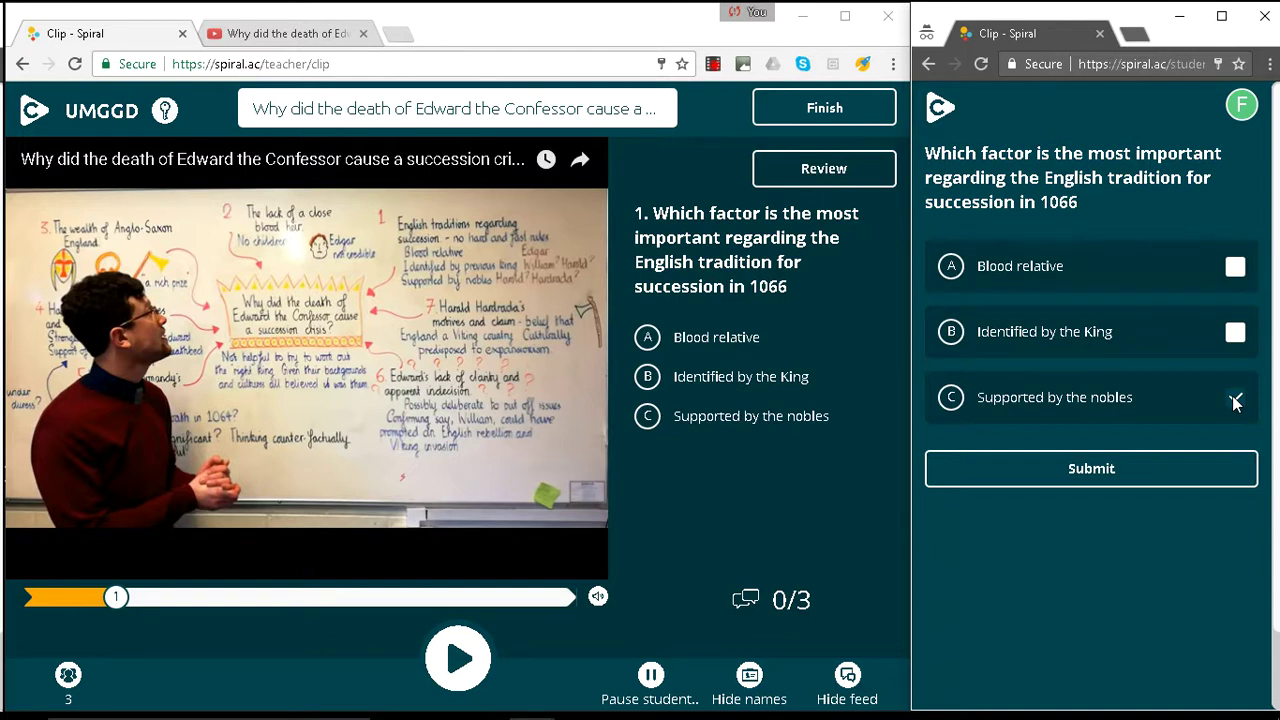
left_click(1171, 471)
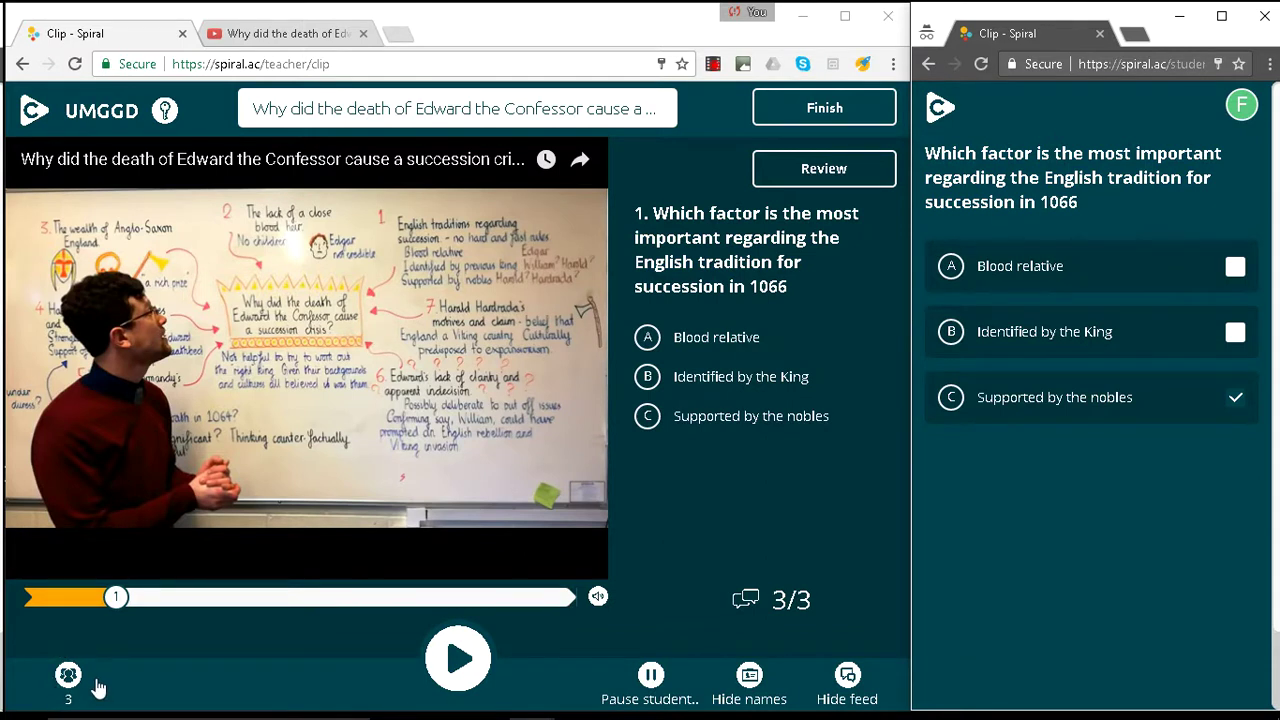
Review the class's answers to the question, finish the activity, and look through the feed chat and multiple-choice results in its report.
left_click(818, 170)
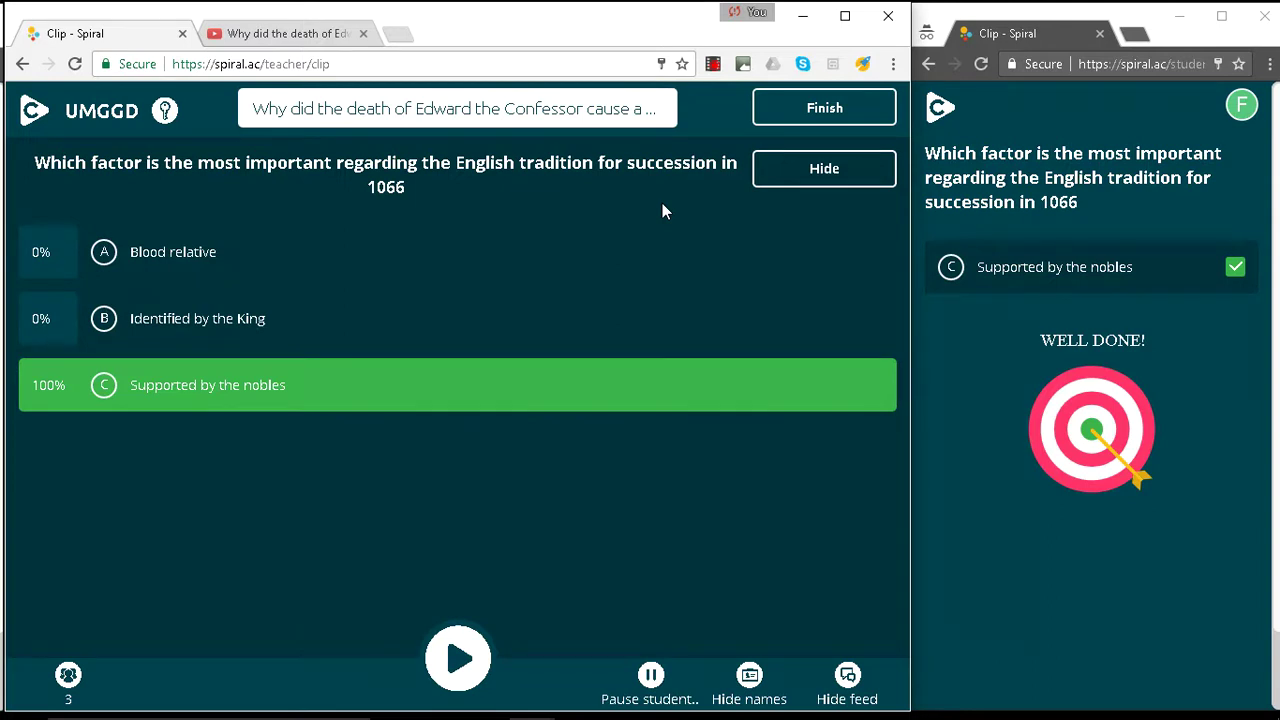
left_click(826, 112)
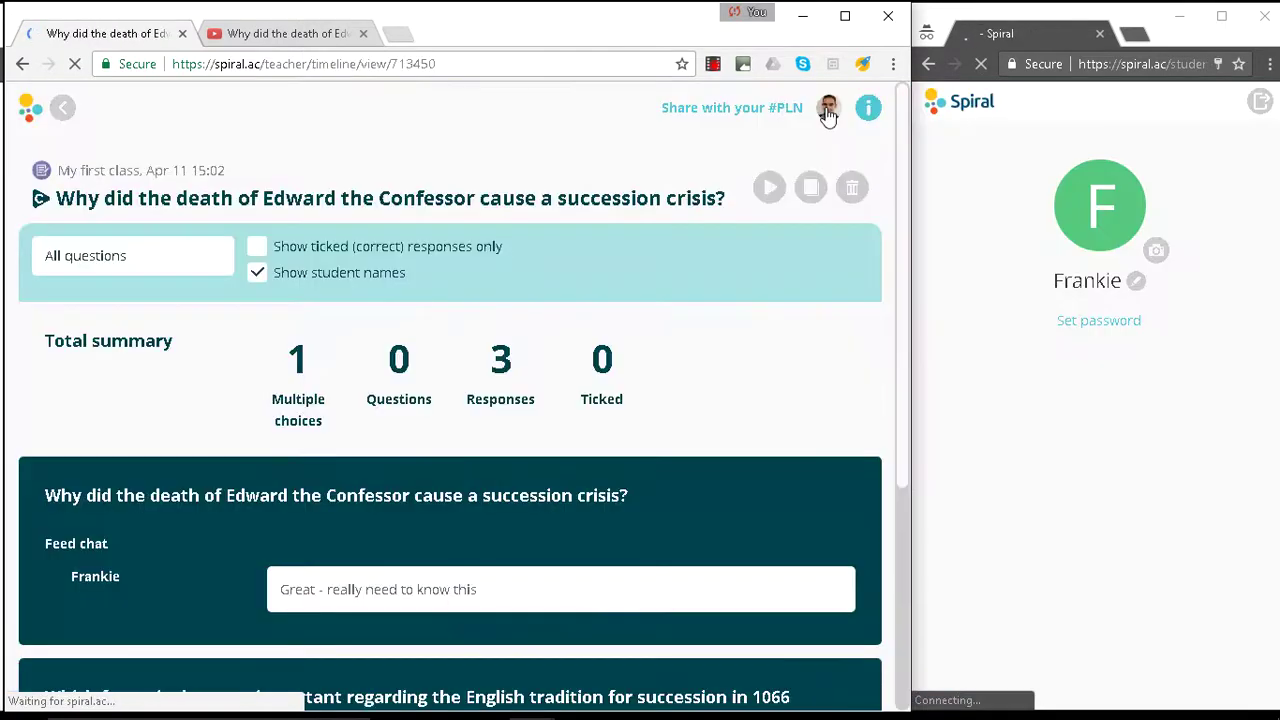
scroll(466, 497, "down", 3)
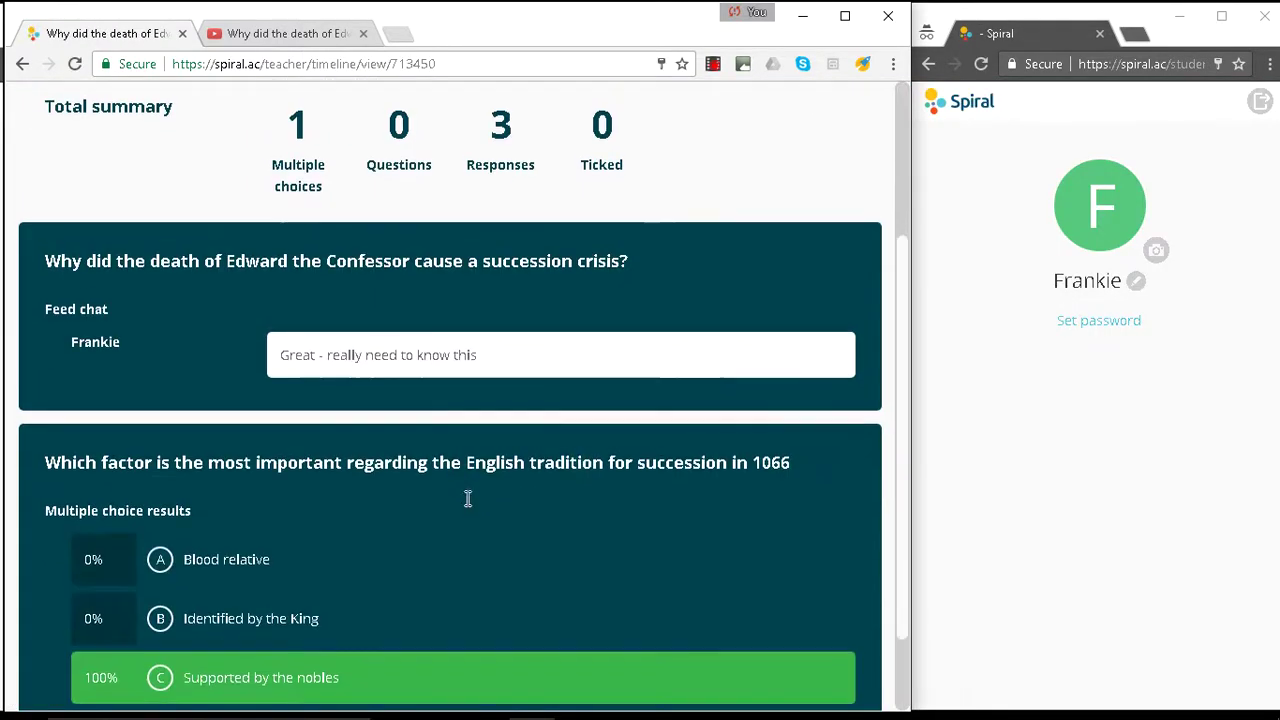
scroll(466, 498, "down", 1)
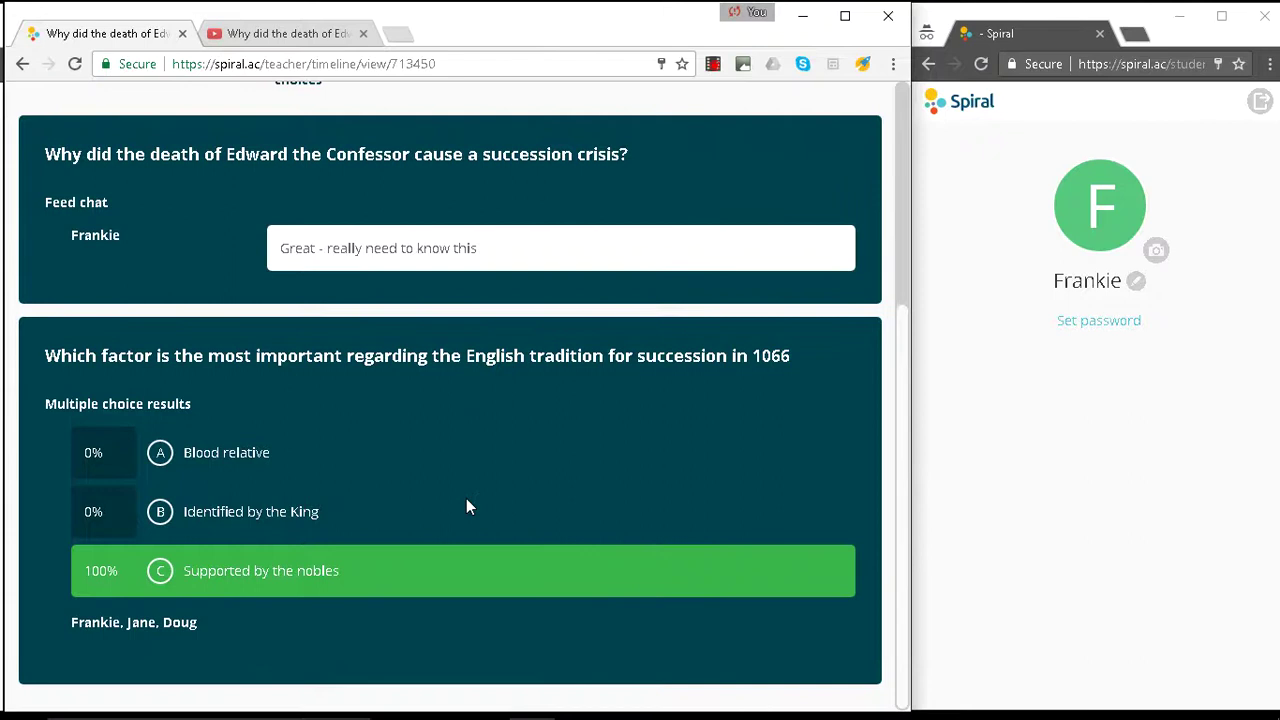